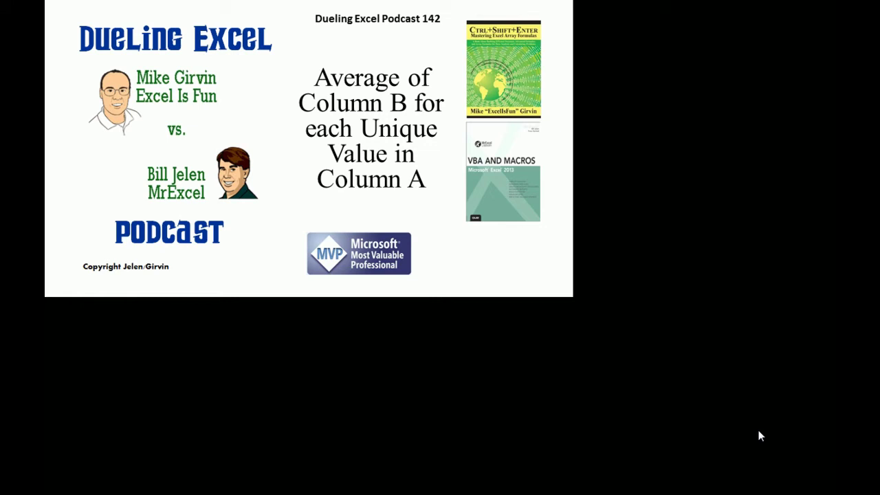
Switch from the PowerPoint slide show to the Excel workbook's Question sheet.
key("alt+Tab")
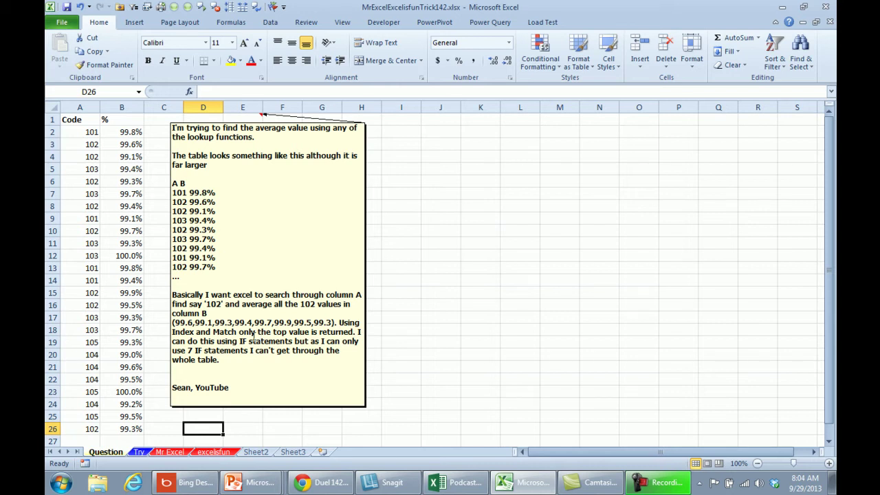
Go to the Mr Excel sheet holding the Code/% table in A1:B26.
left_click(178, 452)
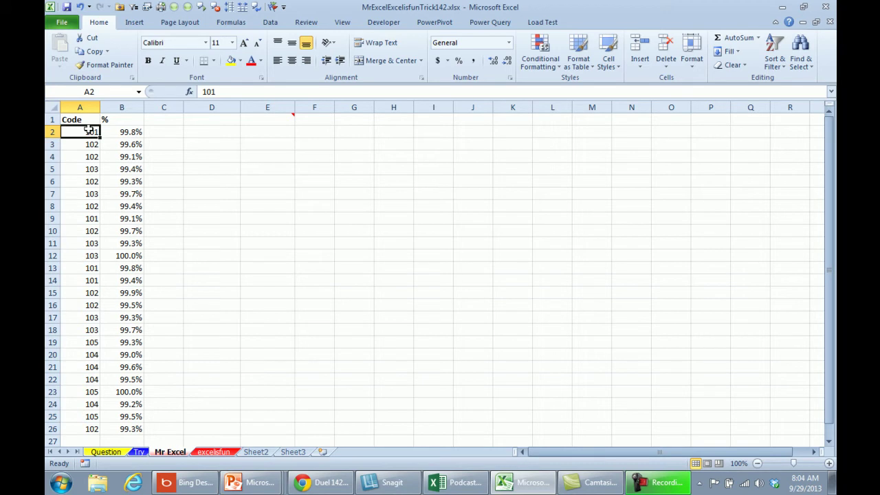
Insert a PivotTable from the Code/% data on the existing worksheet at D3.
left_click(134, 22)
left_click(63, 44)
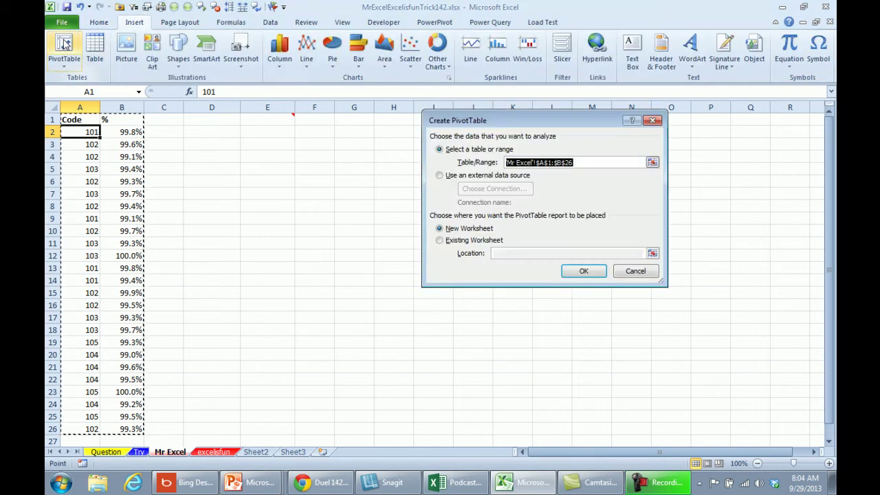
left_click(439, 240)
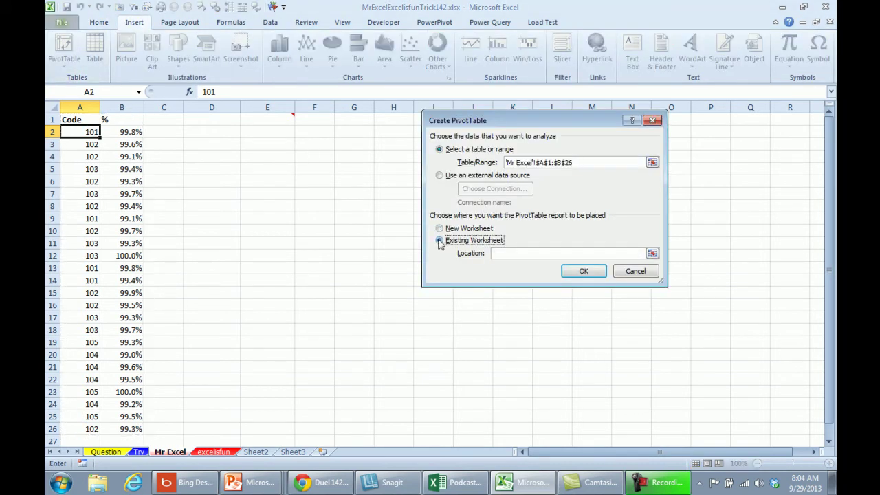
left_click(226, 144)
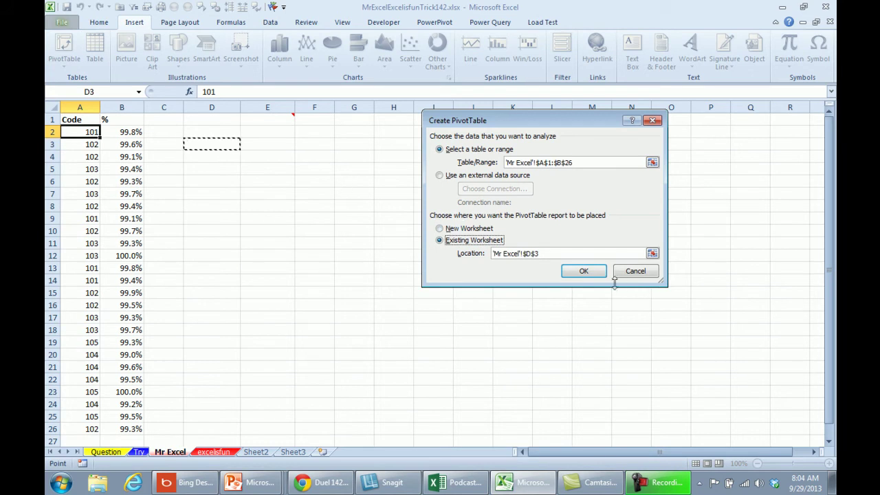
left_click(584, 271)
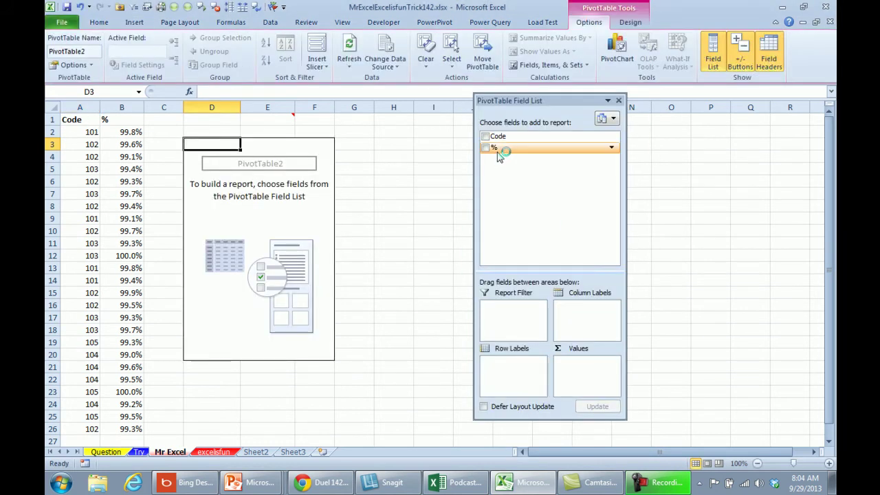
Put Code in Row Labels and % in Values, summarized by Average.
left_click(485, 137)
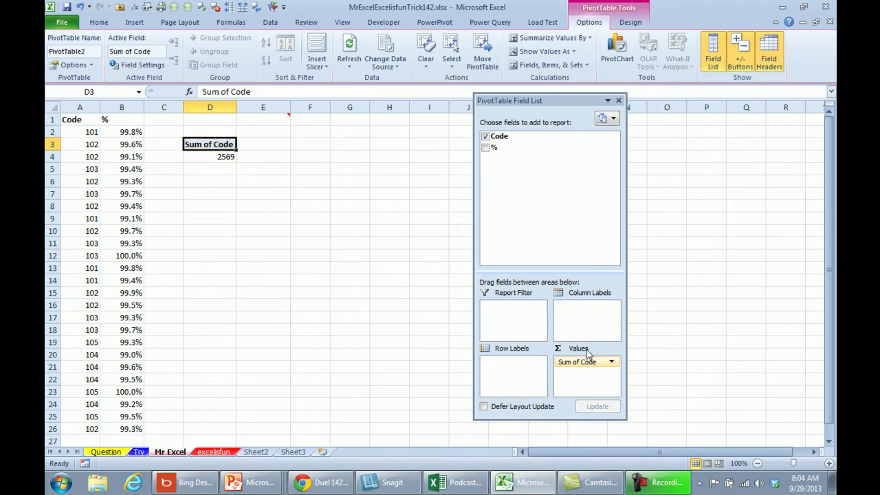
left_click_drag(581, 361, 503, 243)
left_click_drag(498, 136, 511, 367)
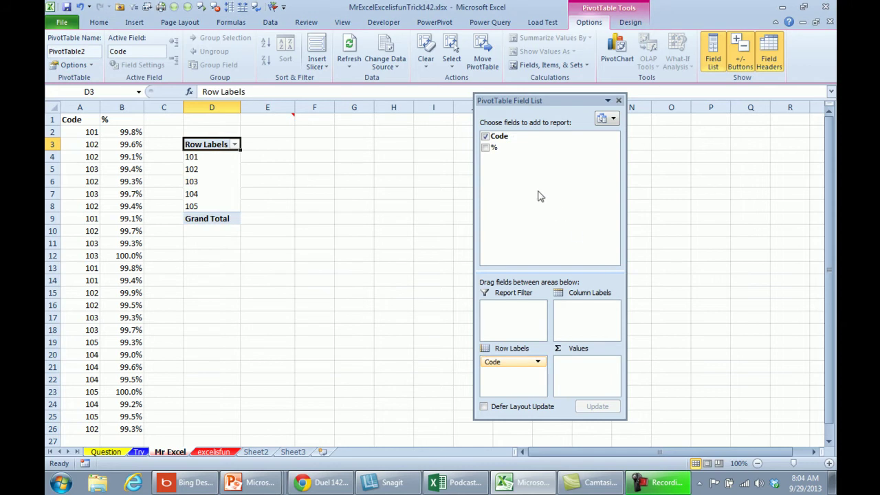
left_click(486, 148)
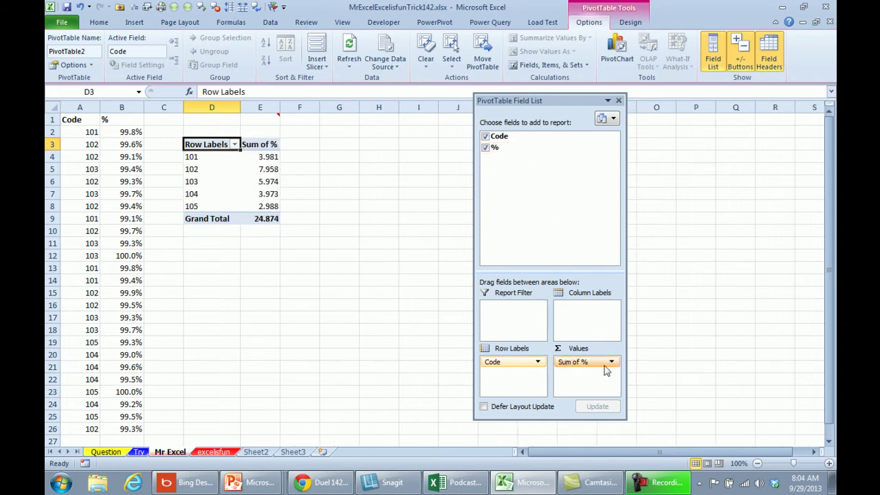
left_click(271, 158)
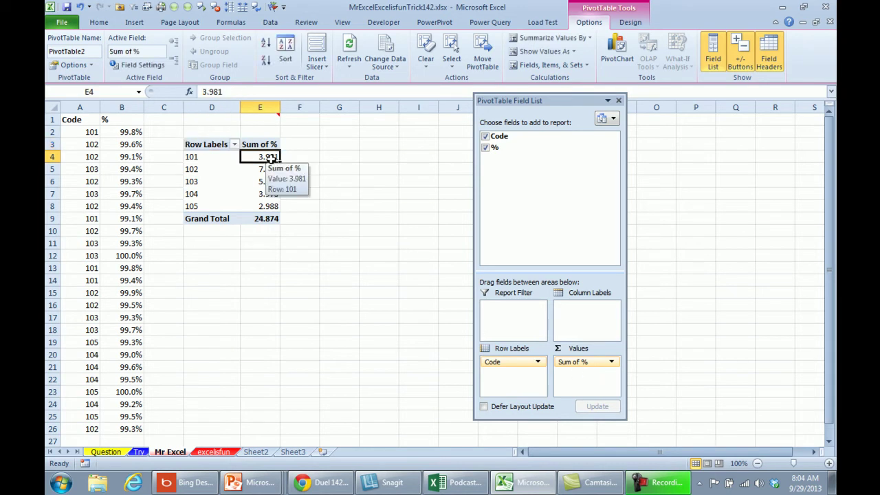
left_click(151, 66)
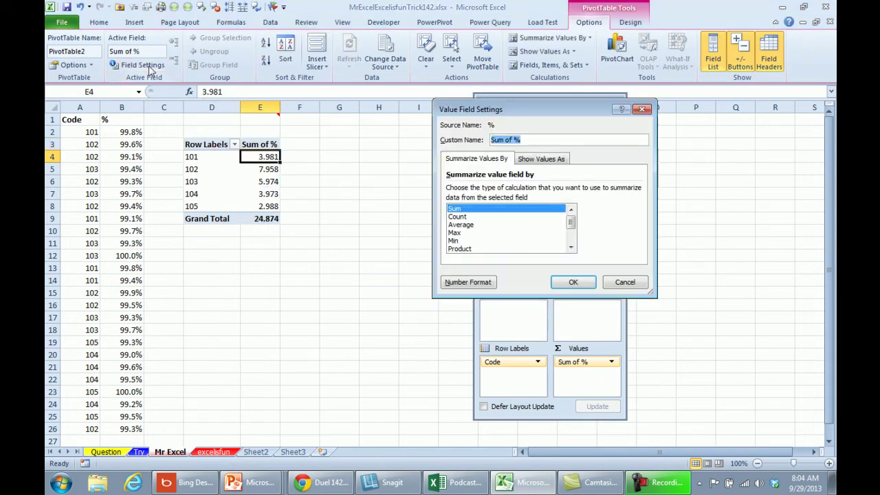
left_click(469, 225)
left_click(569, 282)
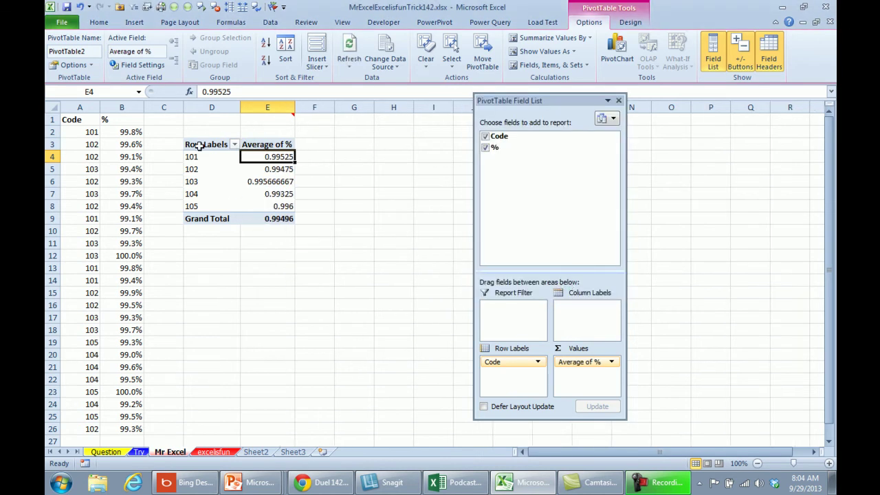
Switch the pivot's report layout to Tabular Form so its first column is headed Code.
left_click(627, 24)
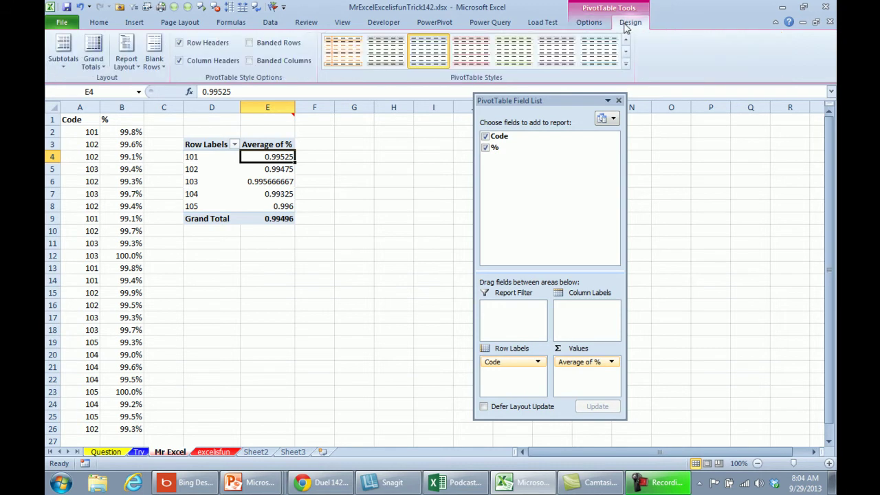
left_click(126, 55)
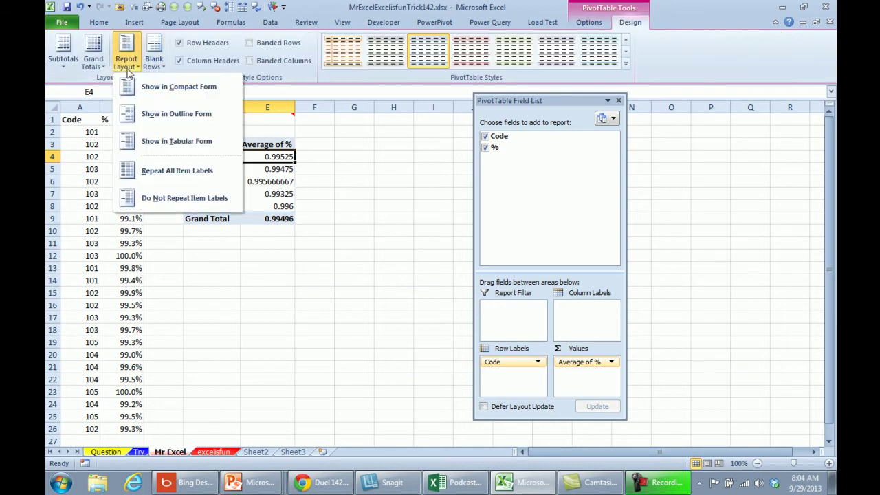
left_click(146, 139)
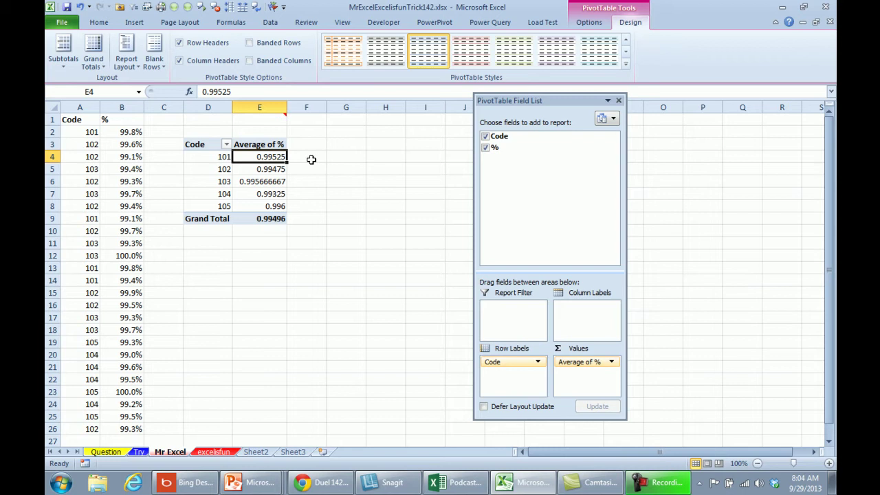
left_click(586, 22)
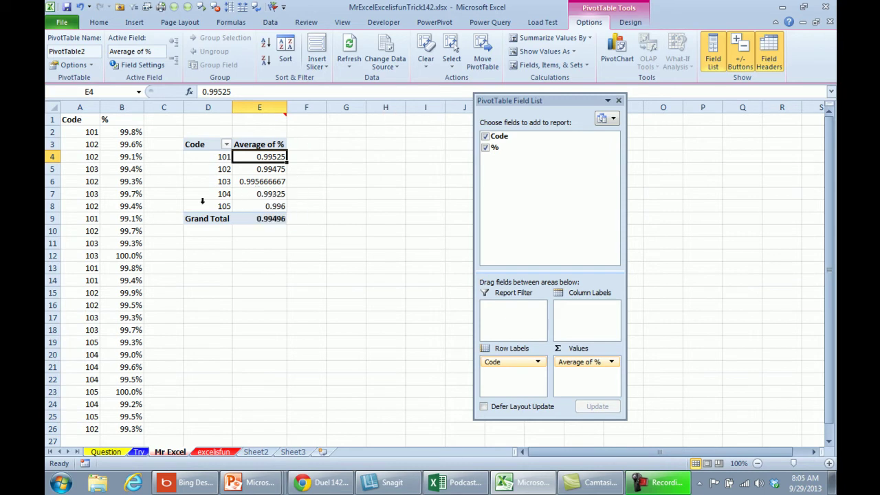
Change B8 to 95 and refresh the pivot so code 102 averages 0.98925.
left_click(131, 207)
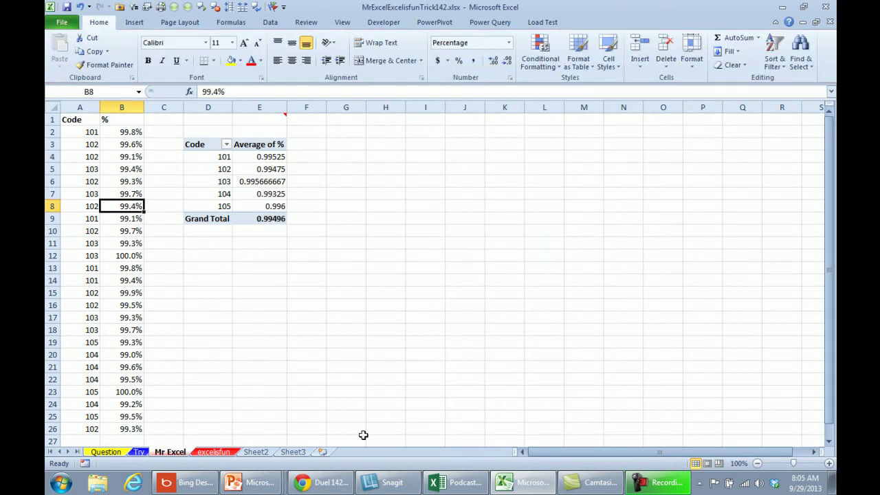
type("95")
key("Tab")
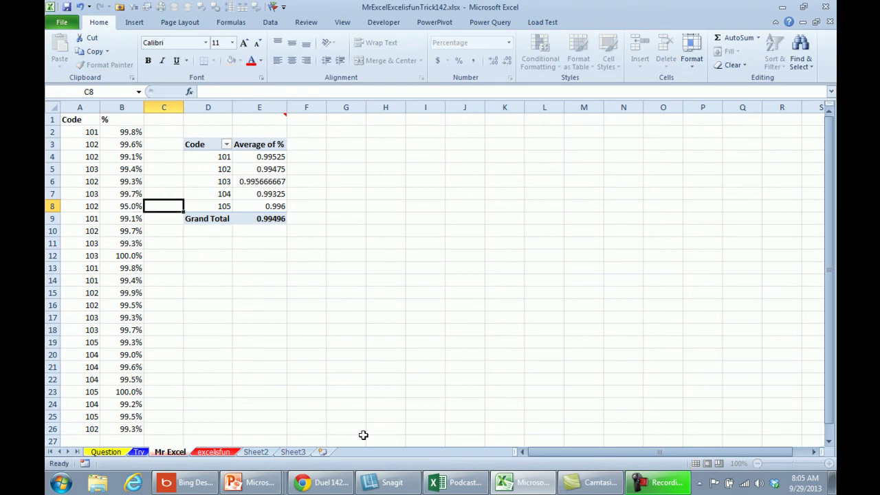
left_click(238, 193)
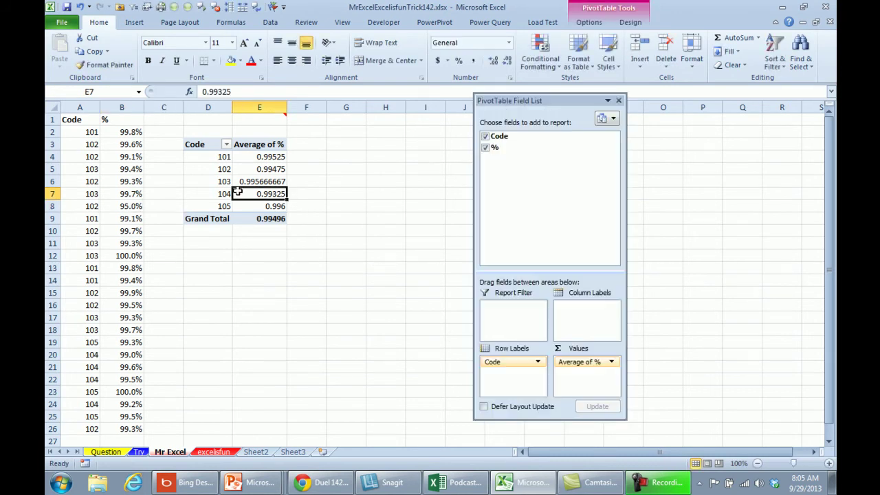
left_click(586, 22)
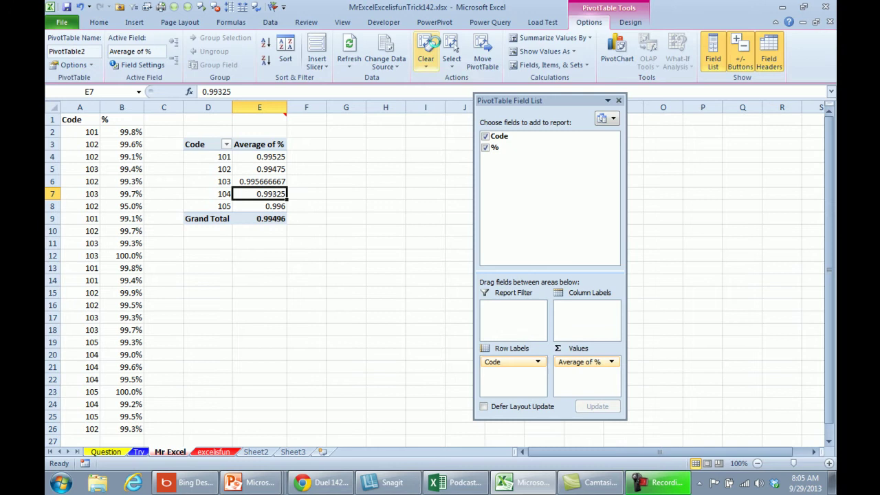
left_click(350, 49)
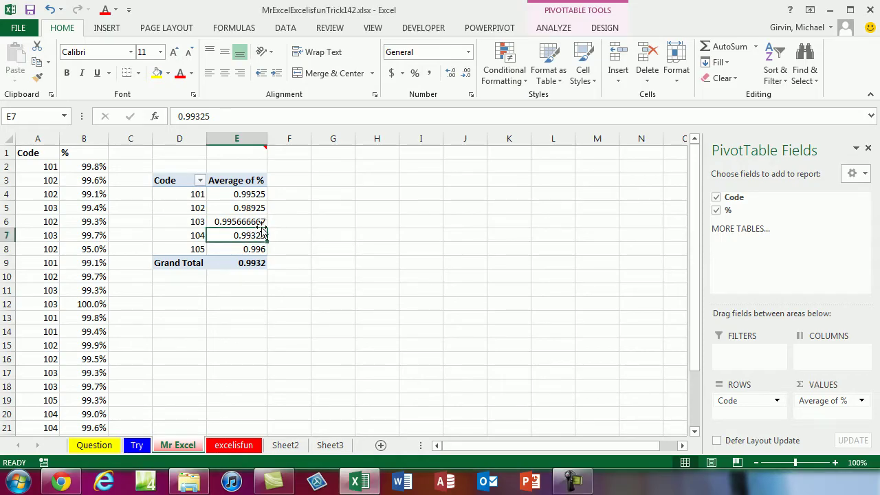
Inspect code 102's average in the pivot, then go to the excelisfun sheet.
mouse_move(257, 223)
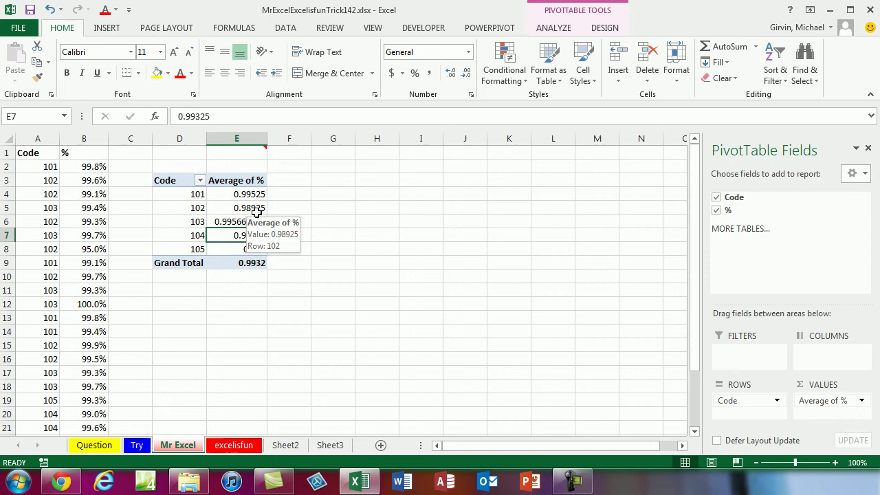
left_click(255, 208)
left_click(180, 209)
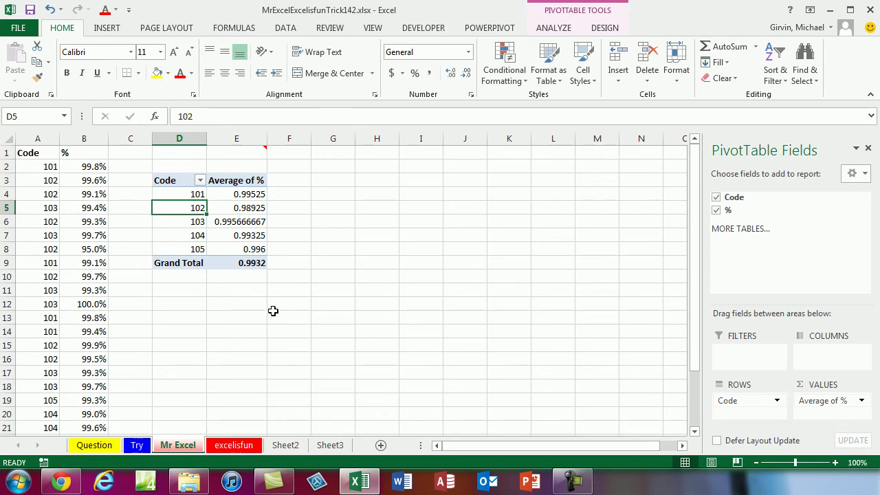
left_click(237, 446)
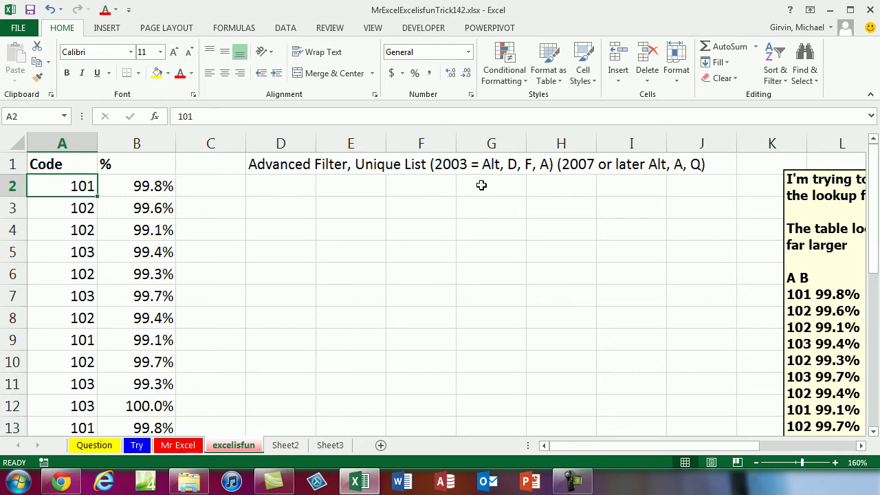
Show the legacy Alt+D, F, A shortcut for Advanced Filter, then cancel it.
key("alt+d")
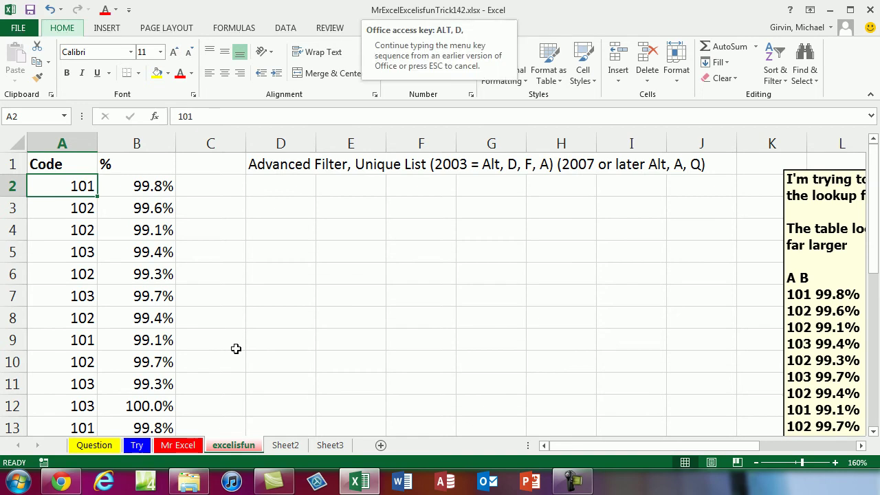
key("f")
key("a")
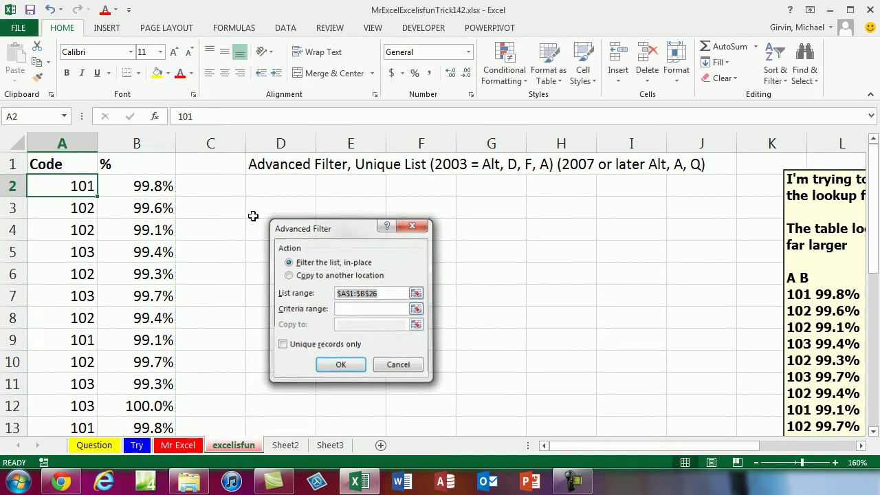
key("Escape")
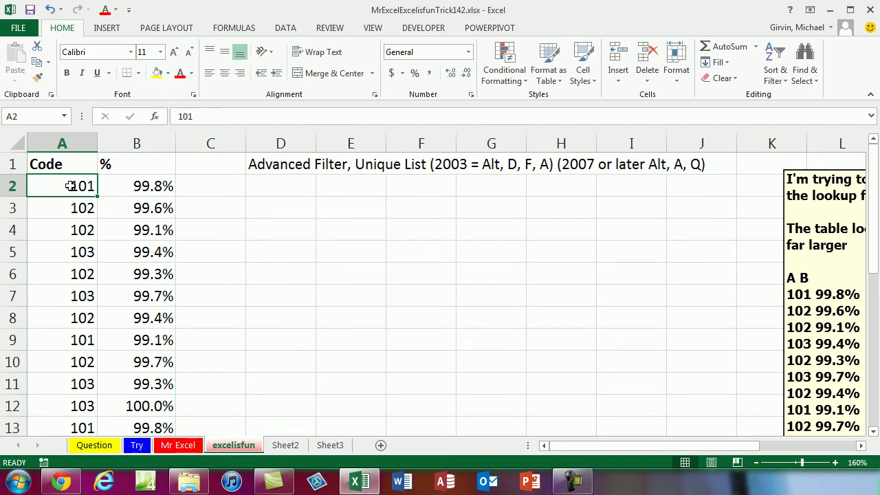
Open Advanced Filter with the newer Alt+A, Q shortcut, list range $A$1:$B$26.
key("alt")
key("a")
key("q")
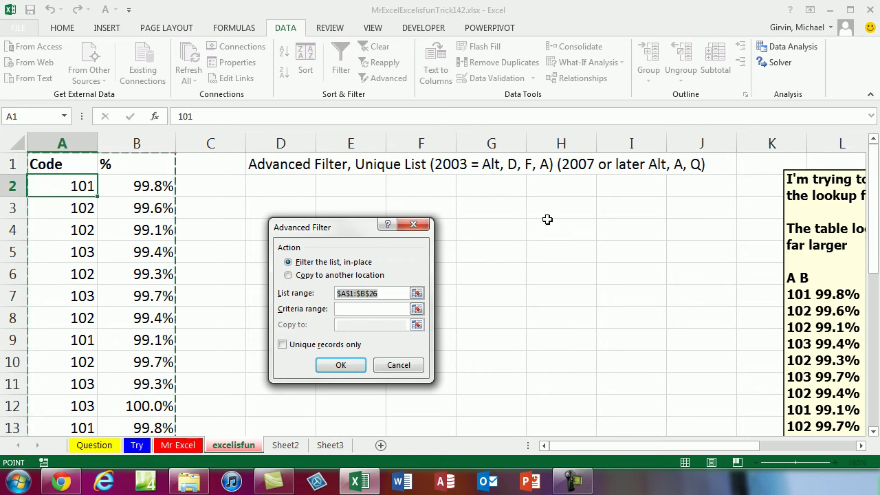
key("Escape")
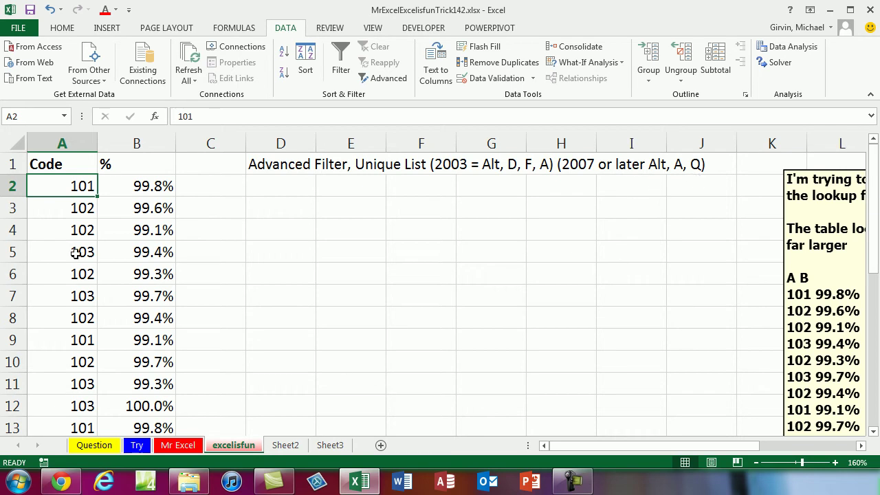
key("alt+a")
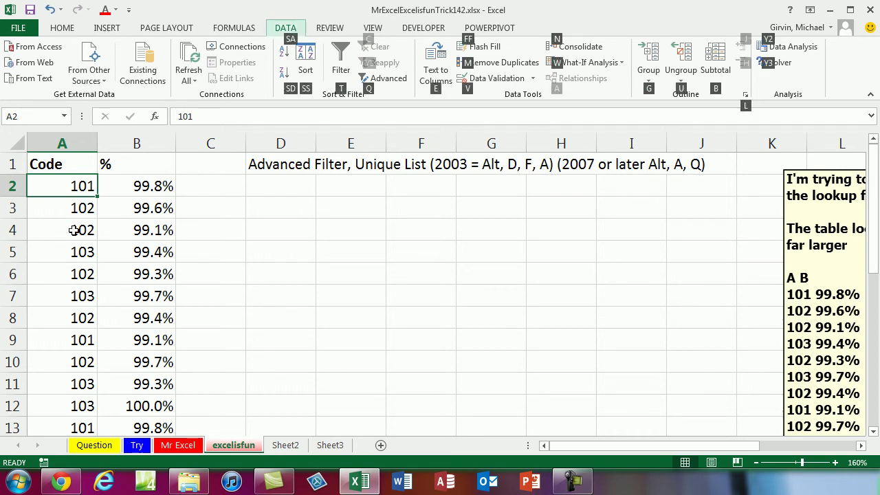
key("q")
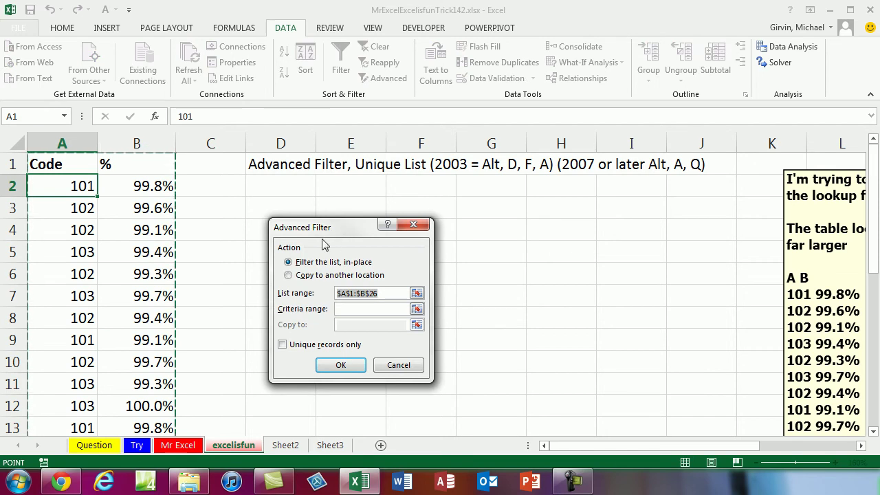
Copy unique records of A1:A26 to D3, giving codes 101, 102, 103, 105, 104.
left_click(289, 275)
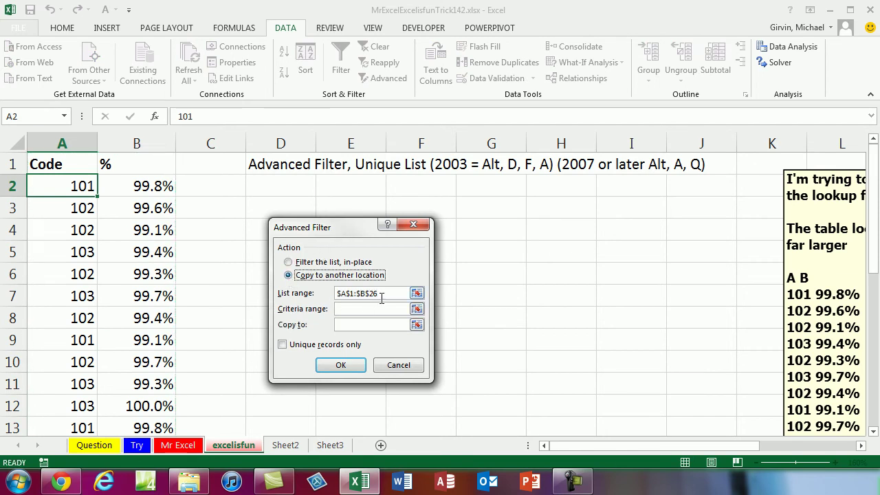
left_click_drag(394, 295, 315, 296)
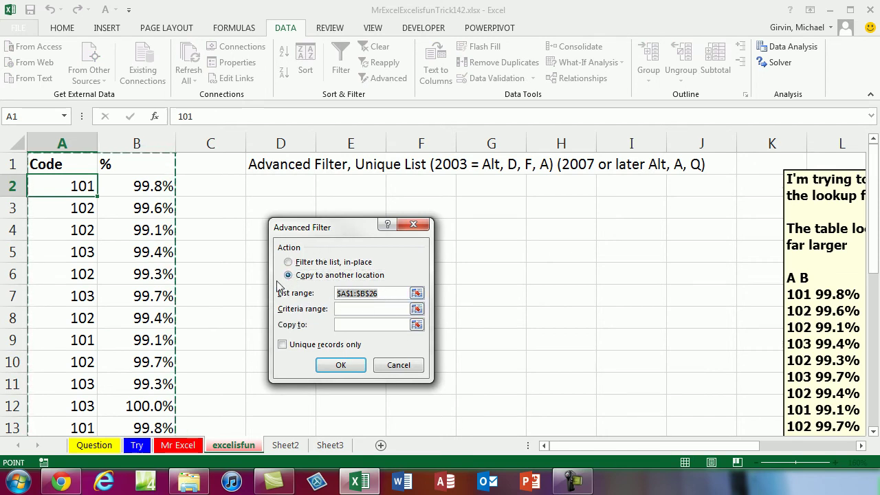
left_click(59, 164)
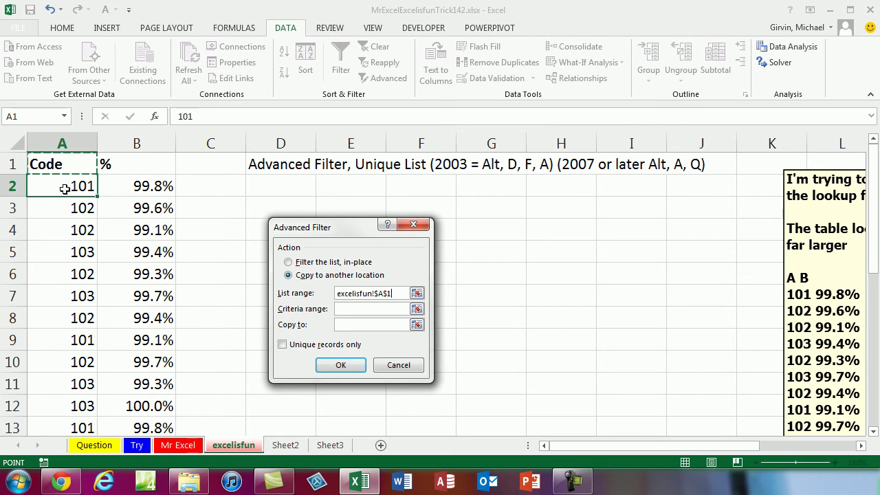
key("ctrl+shift+Down")
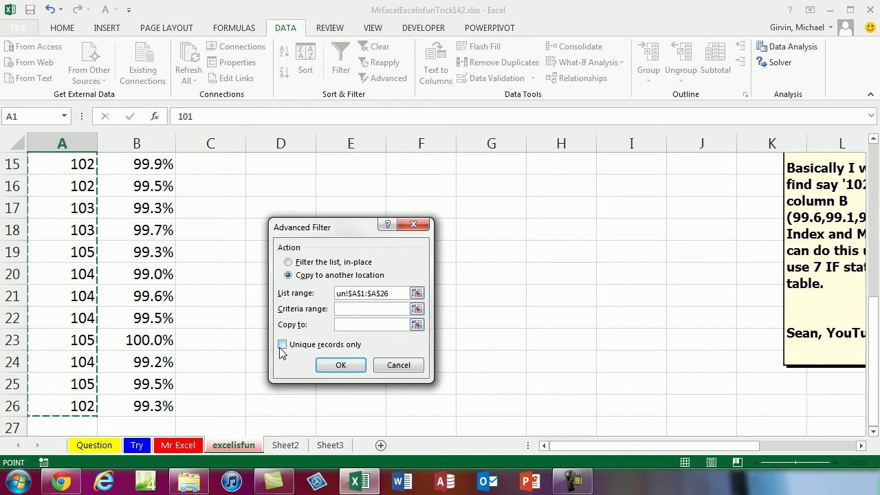
left_click(353, 325)
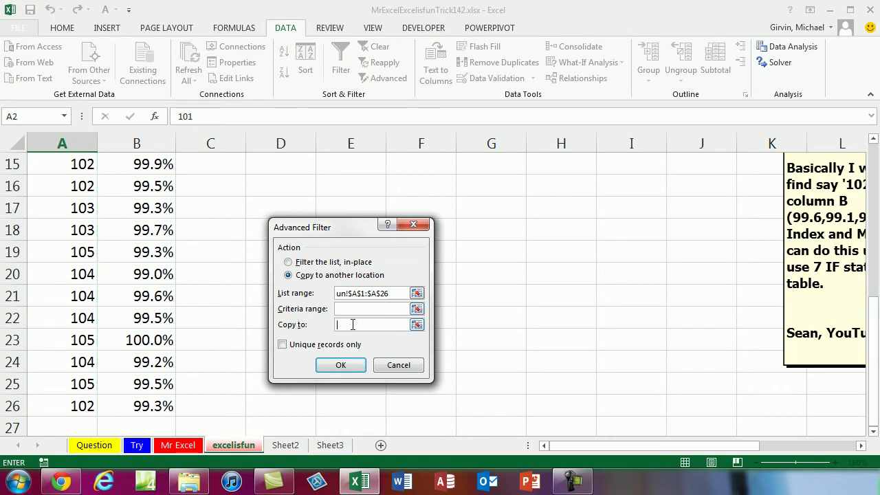
scroll(317, 191, "up", 5)
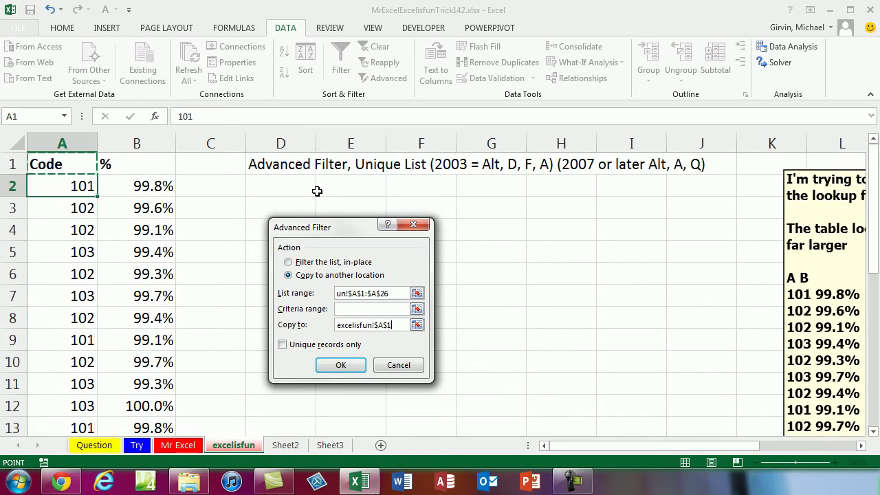
left_click(290, 206)
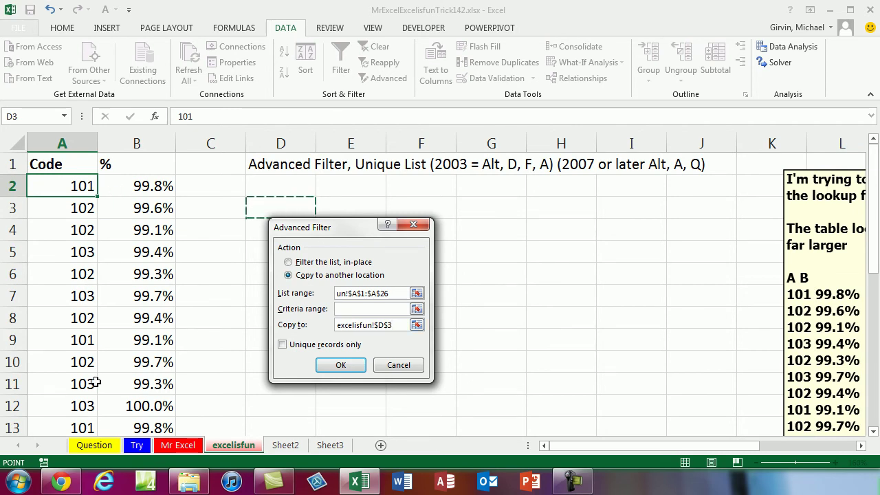
left_click(285, 346)
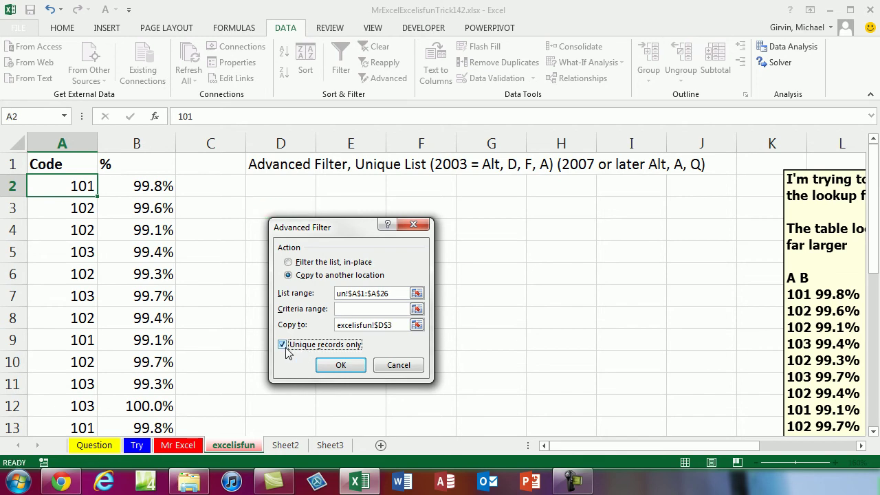
left_click(341, 365)
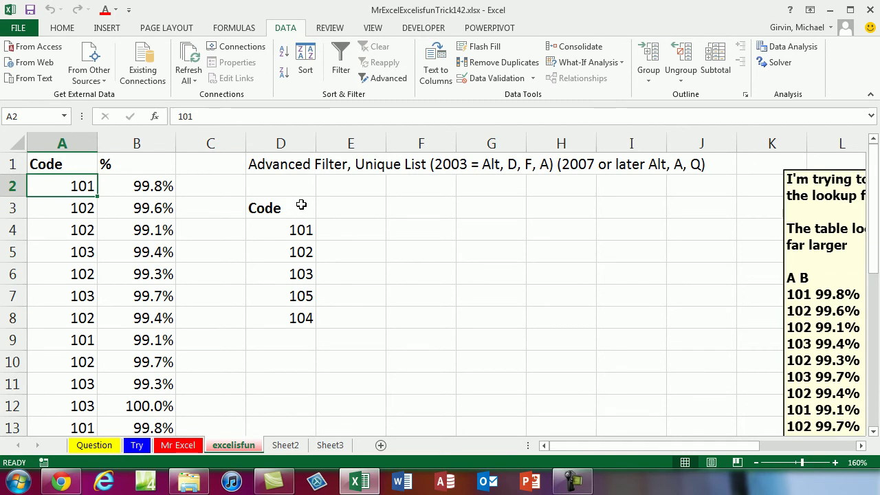
Enter a bold Ave heading in E3.
left_click(347, 208)
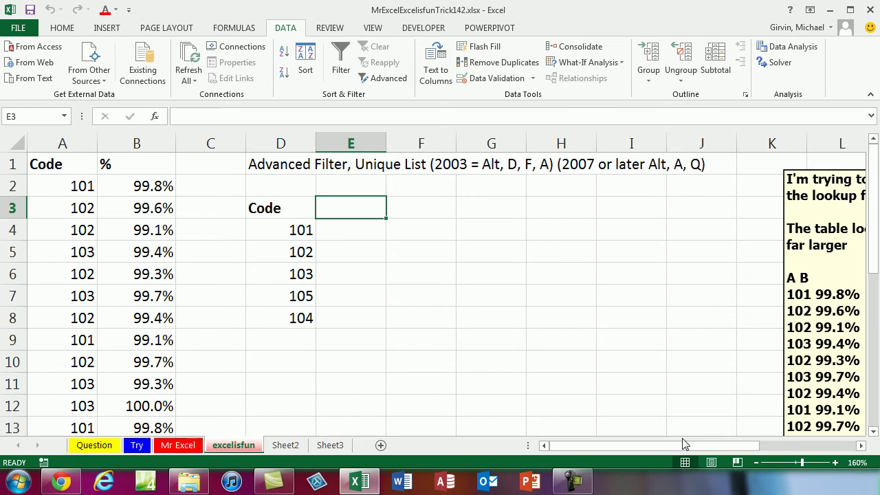
type("Ave")
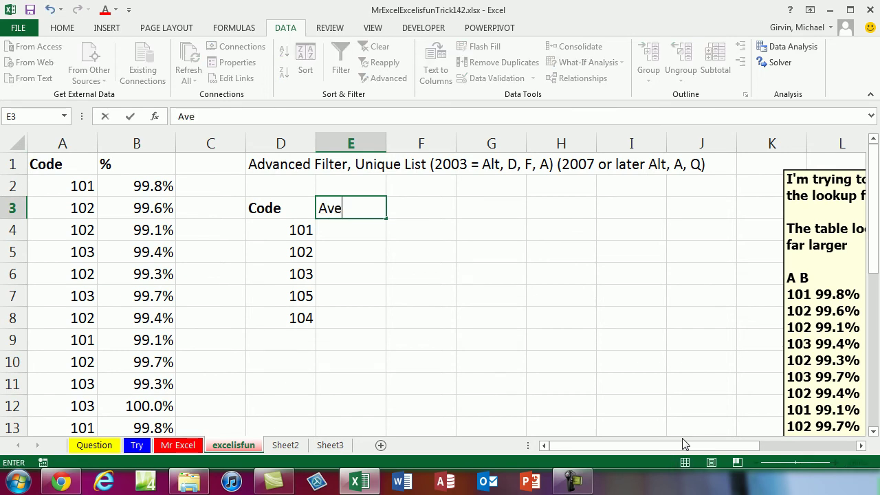
key("ctrl+Return")
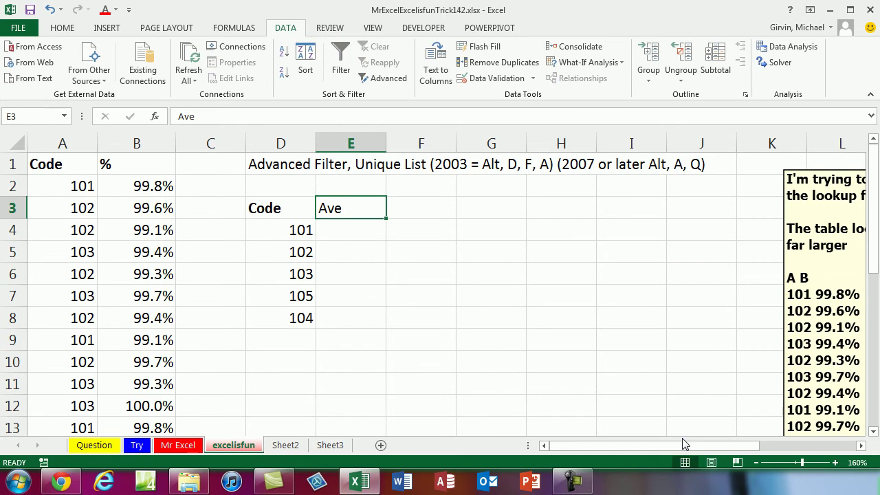
key("ctrl+b")
key("Down")
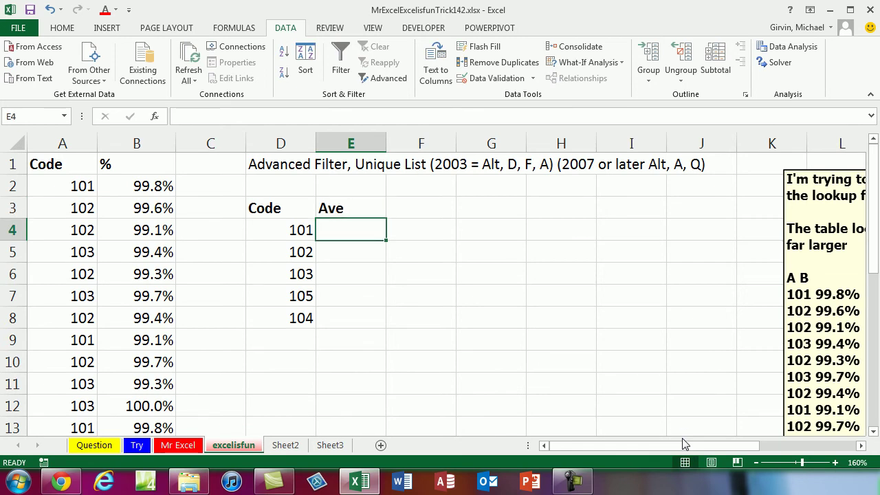
Start the E4 formula as =AVERAGE(IF(.
type("=av")
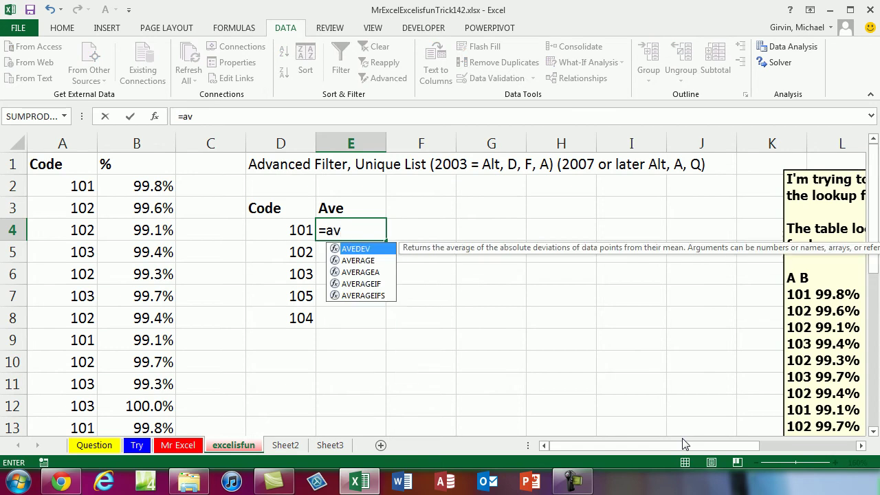
key("BackSpace")
key("BackSpace")
type("av")
left_click(370, 285)
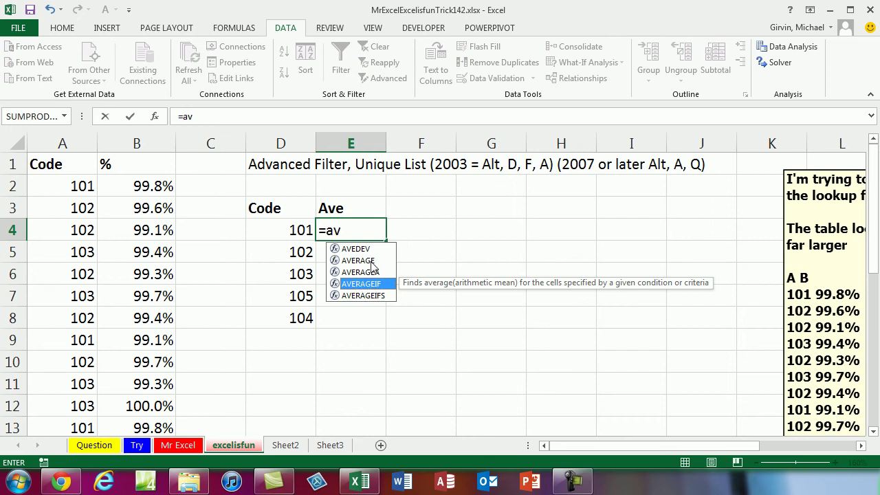
double_click(370, 260)
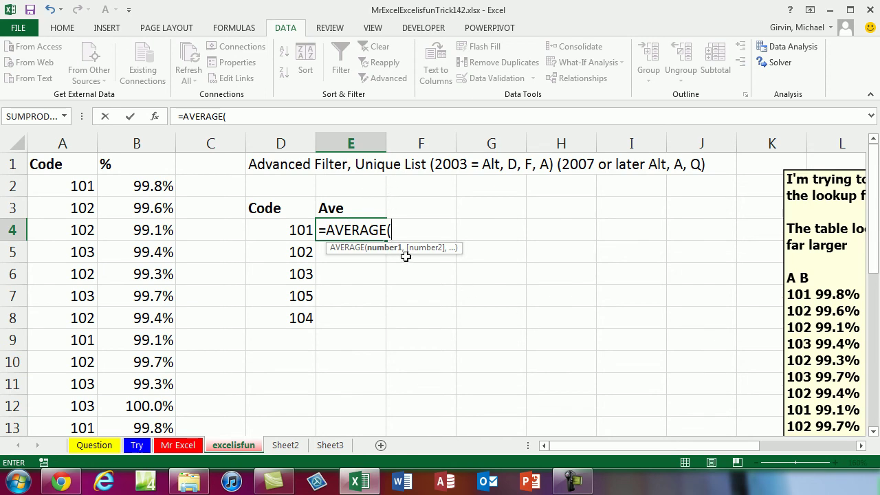
type("IF(")
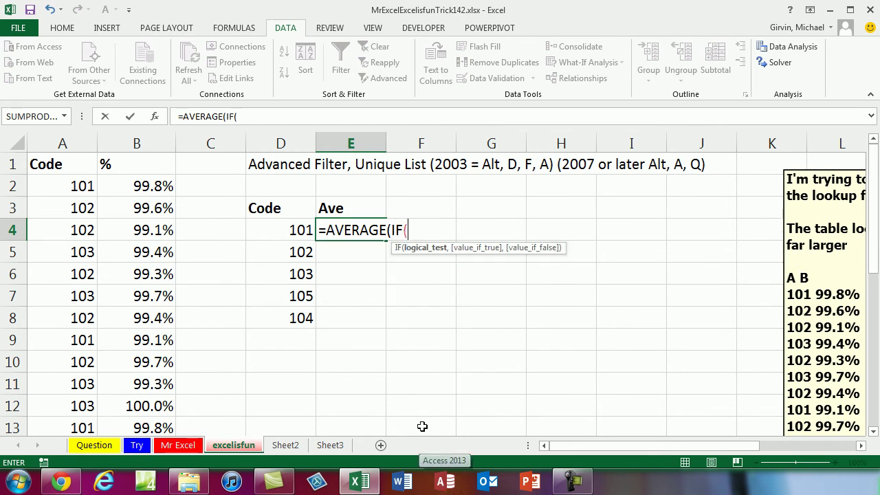
left_click(389, 231)
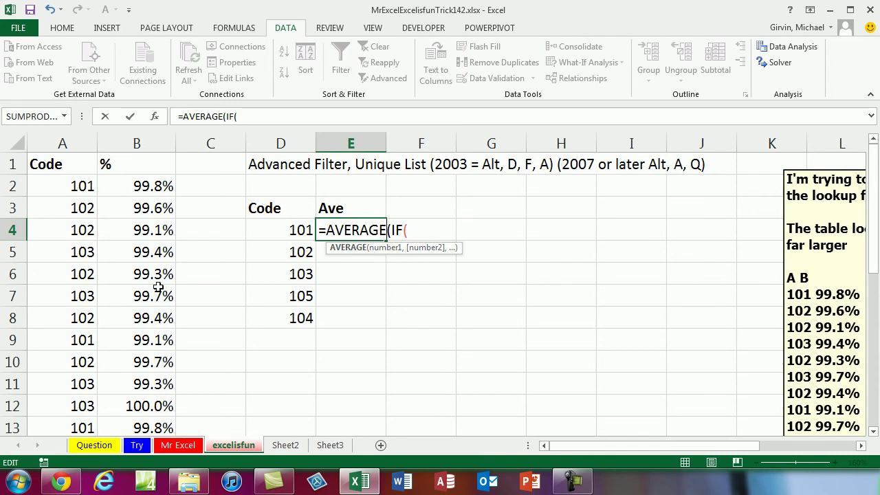
left_click(434, 229)
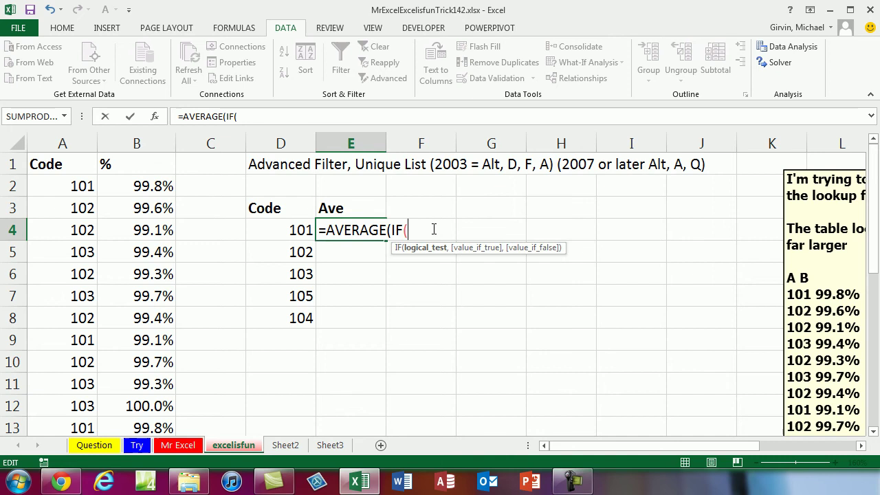
Add the absolute code range $A$2:$A$26 compared with D4 as the IF test.
left_click(57, 184)
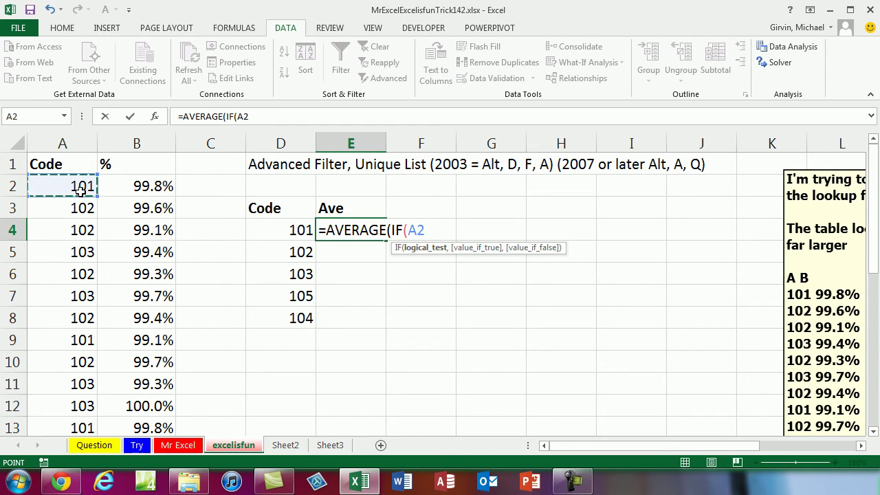
key("ctrl+shift+Down")
key("F4")
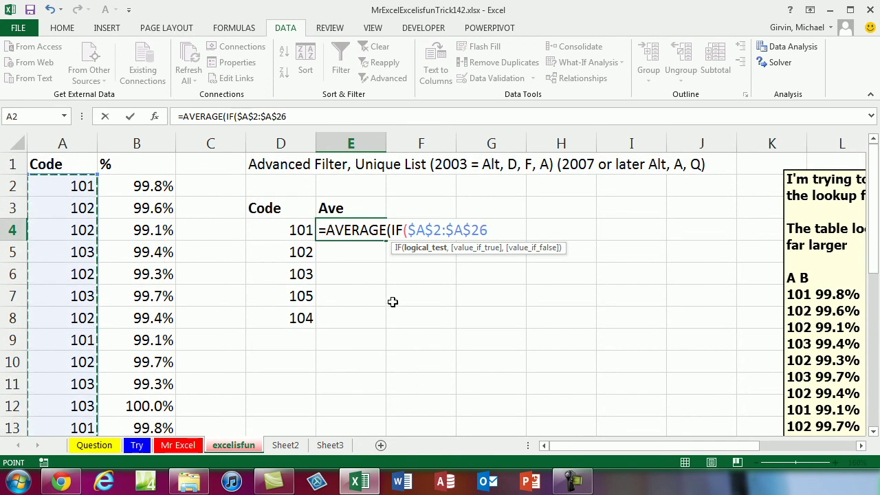
type("=")
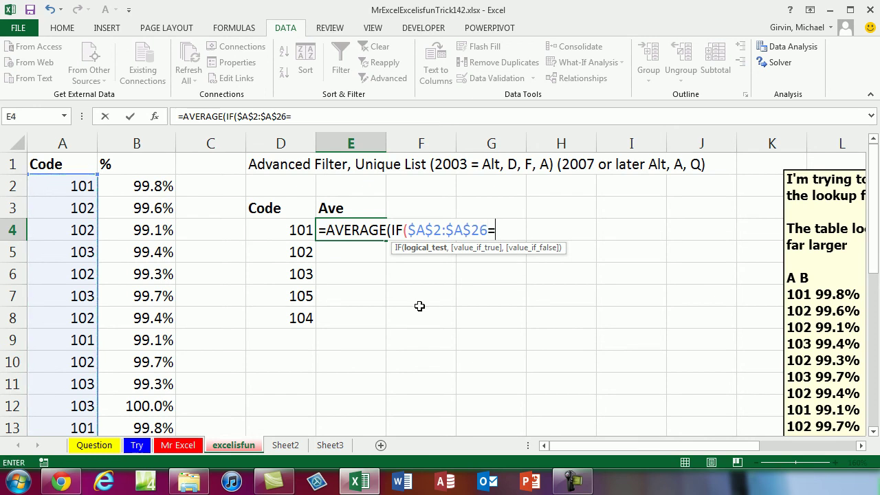
left_click(278, 228)
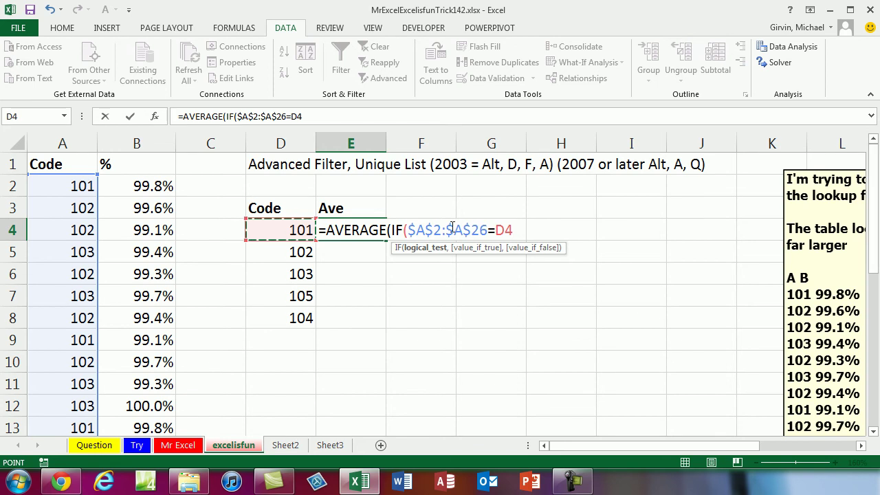
left_click(421, 249)
key("F9")
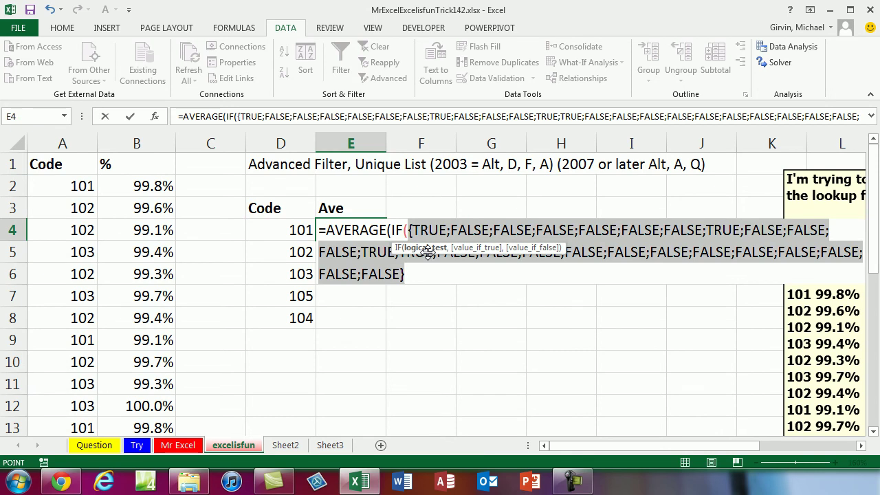
key("ctrl+z")
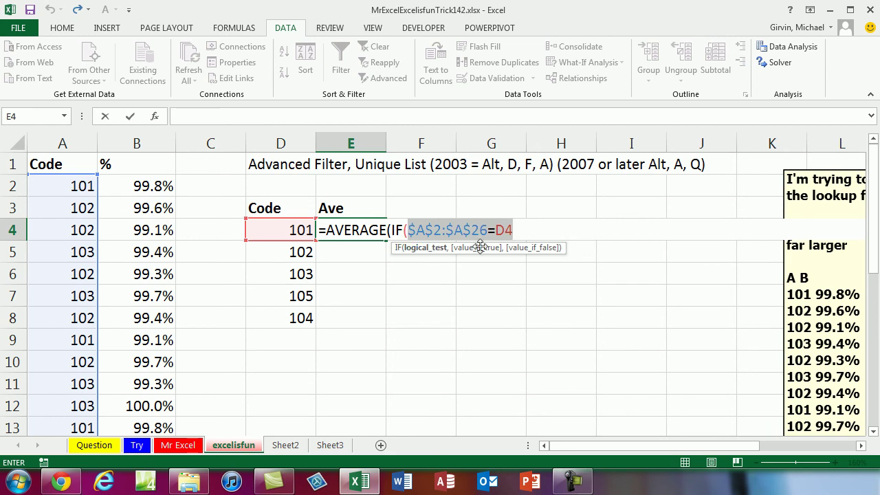
left_click(519, 232)
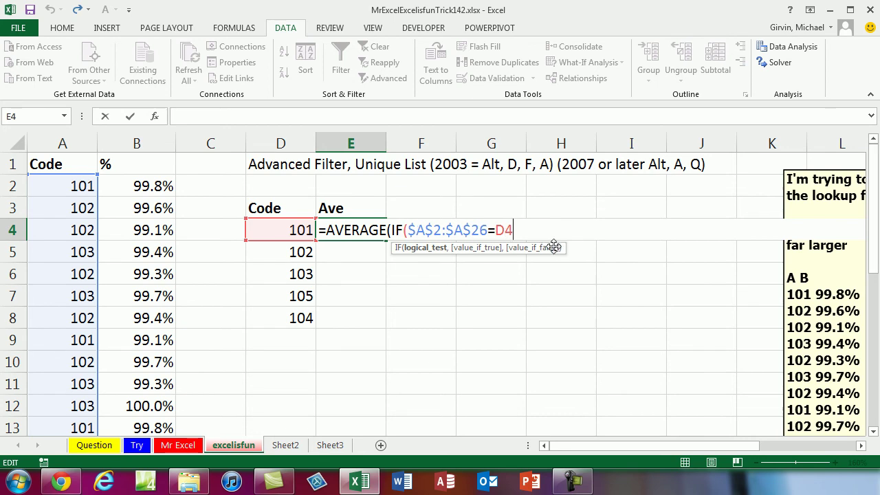
Add $B$2:$B$26 as the IF result and close the IF parenthesis.
type(",")
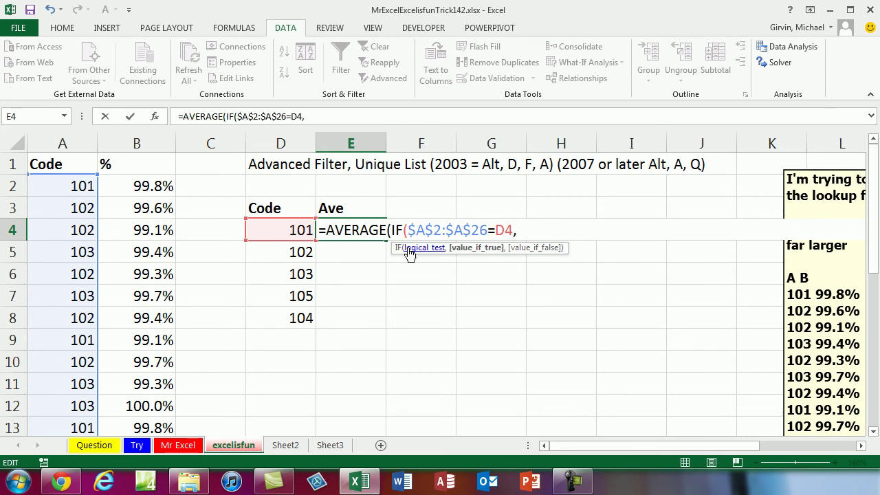
left_click(160, 190)
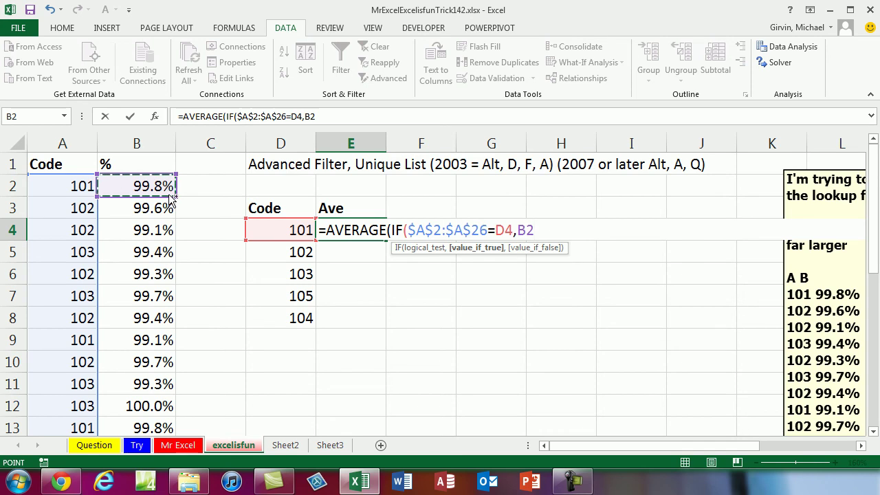
key("ctrl+shift+Down")
key("F4")
scroll(168, 195, "up", 4)
scroll(168, 194, "up", 1)
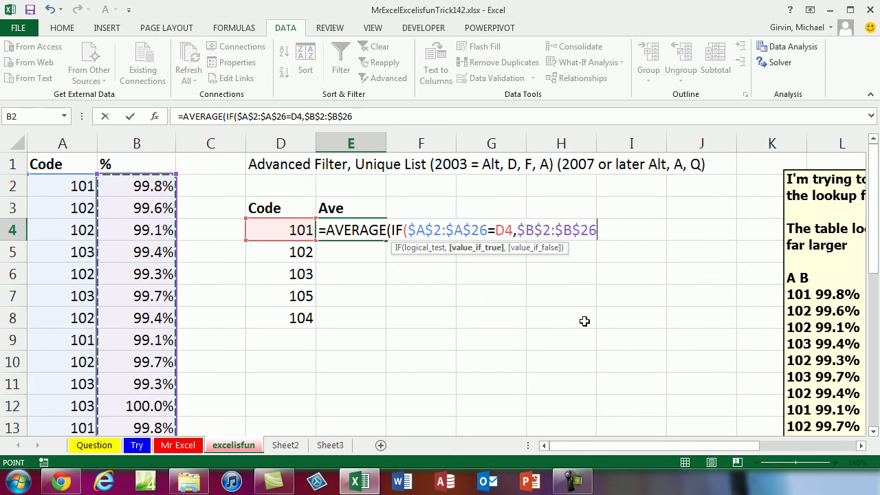
type(")")
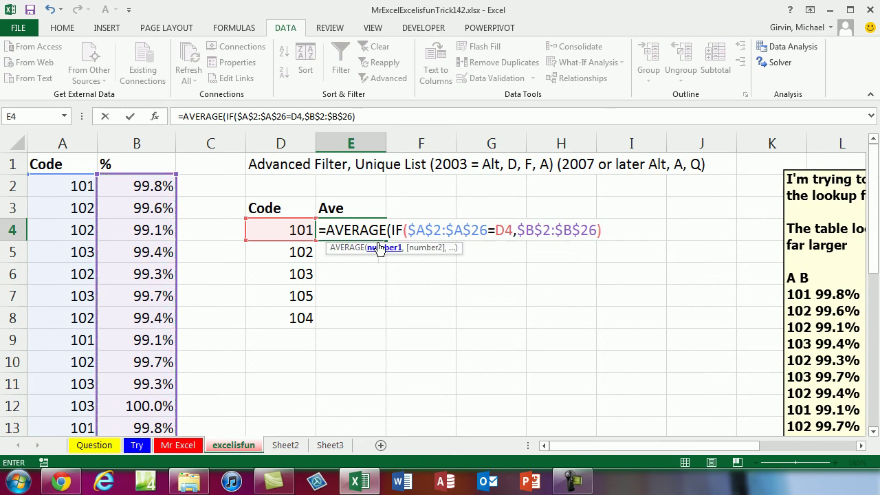
Evaluate the IF argument with F9 to see 101's percentages and FALSEs, then undo.
left_click(386, 249)
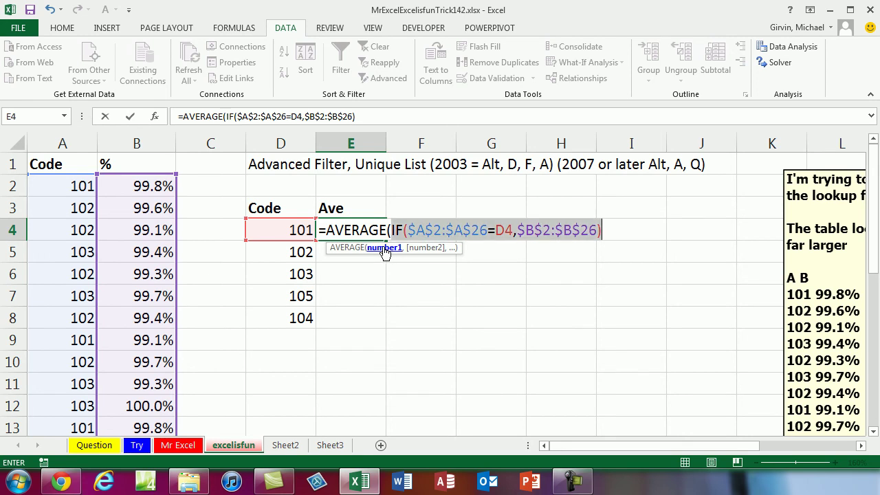
key("F9")
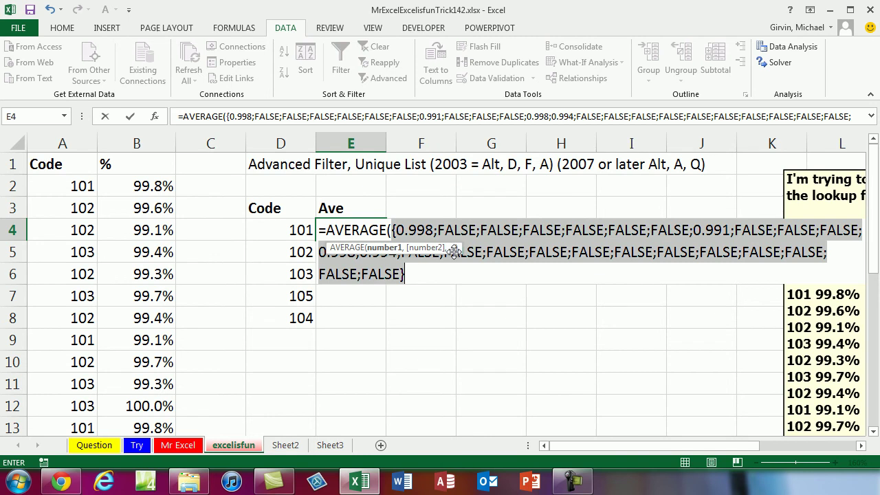
left_click_drag(454, 251, 593, 295)
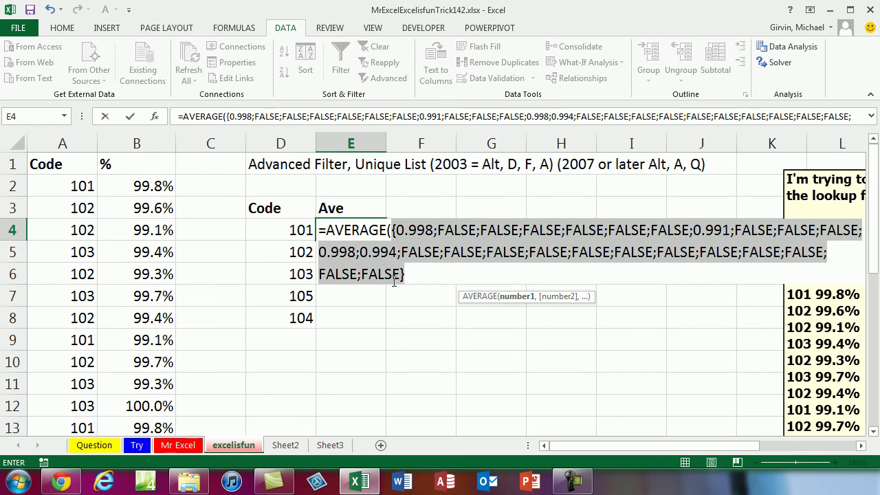
key("ctrl+z")
Close the AVERAGE(IF) formula in E4 and copy it down to E8.
left_click(620, 230)
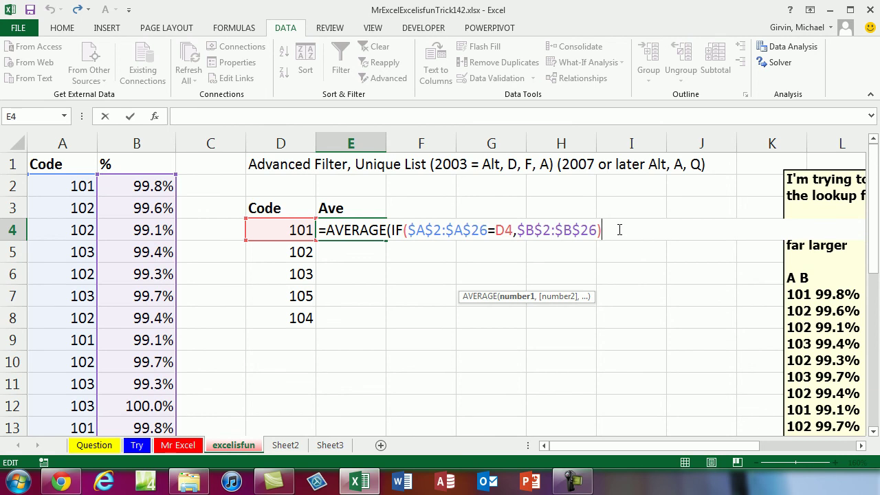
type(")")
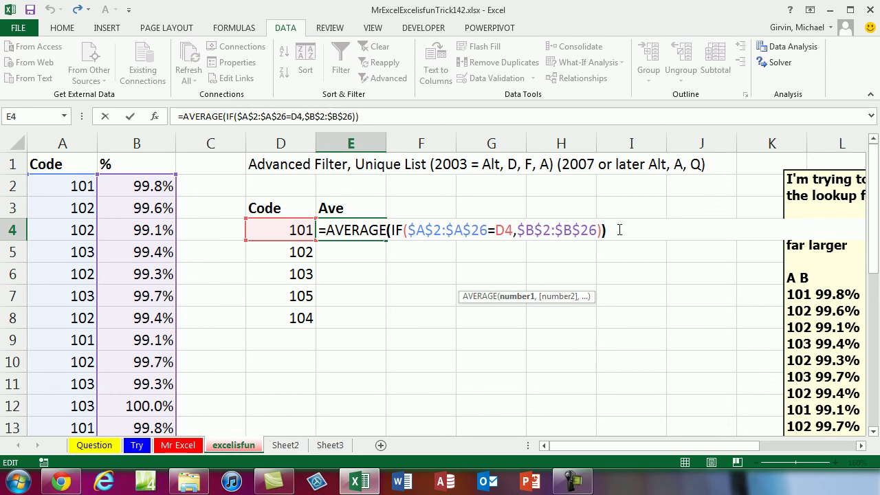
key("Return")
left_click(373, 234)
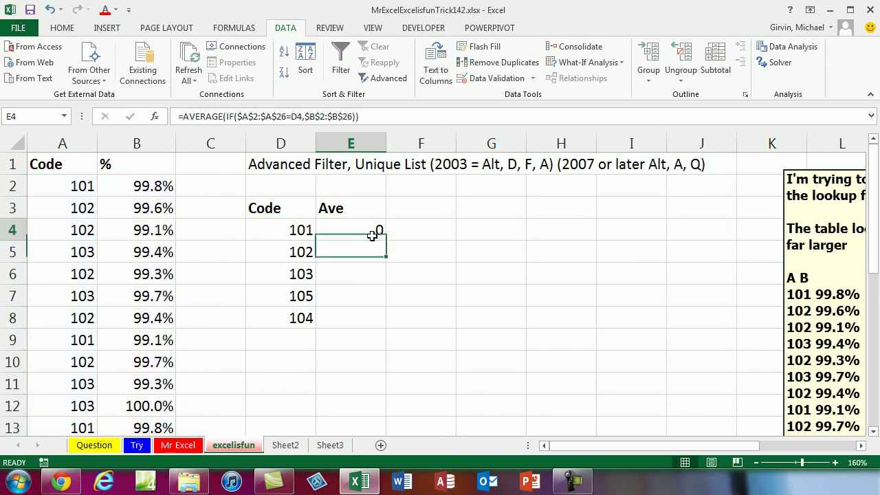
left_click_drag(386, 239, 391, 337)
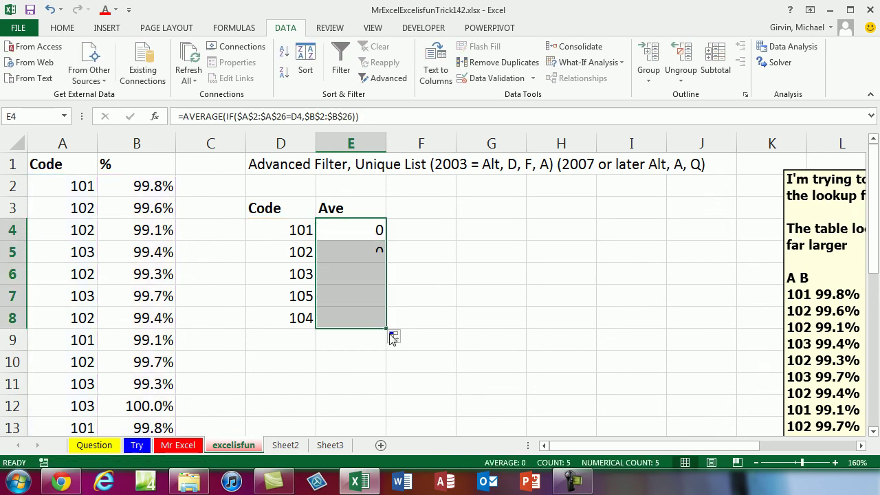
Re-enter E4 as the array formula {=AVERAGE(IF($A$2:$A$26=D4,$B$2:$B$26))} and fill it to E8.
double_click(375, 232)
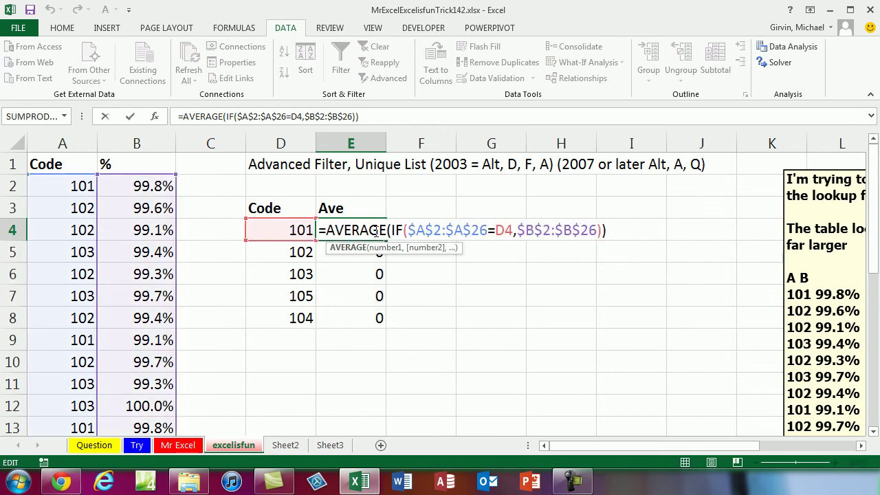
left_click(405, 232)
key("ctrl+shift+Return")
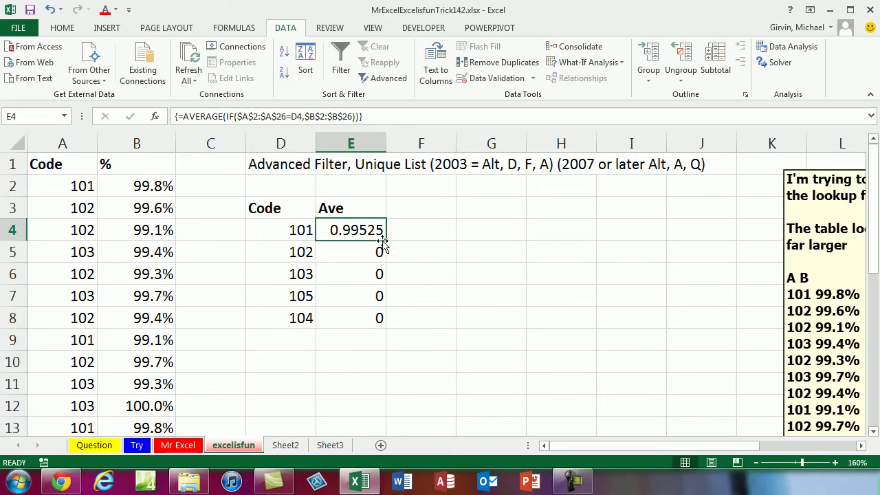
double_click(386, 241)
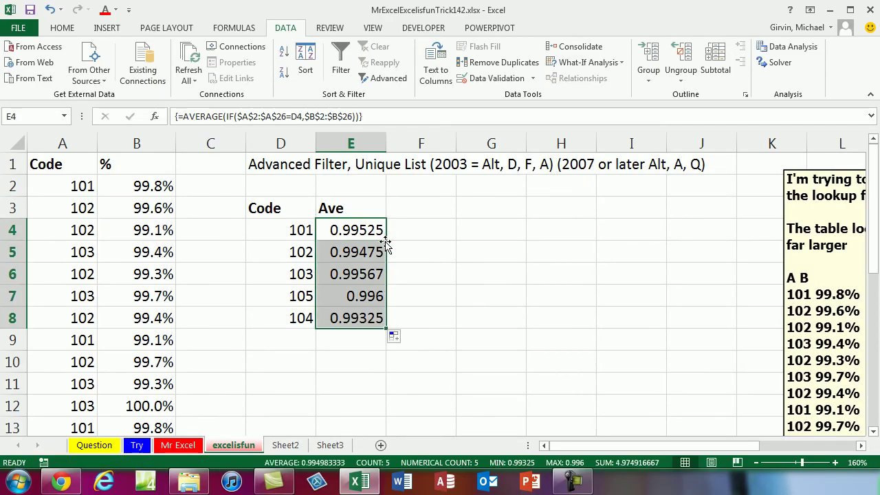
Change B6 to 100% so code 102 averages 0.99563, then inspect the E5 formula.
left_click(156, 274)
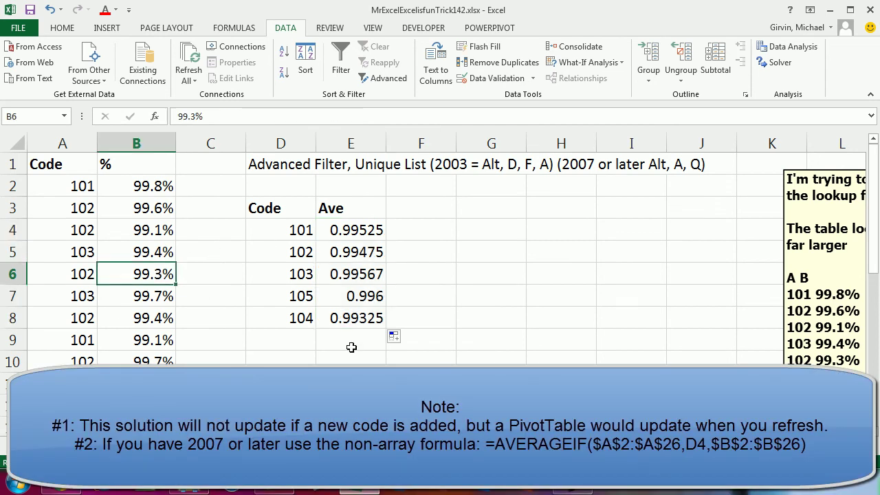
type("0")
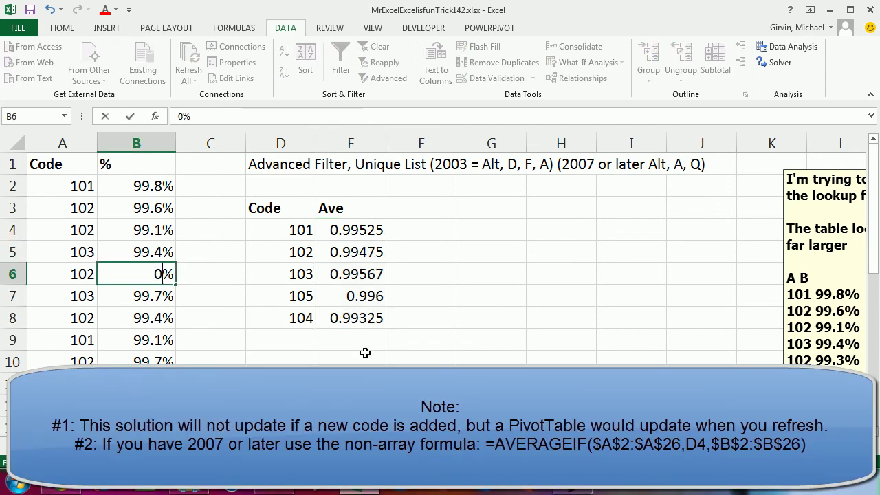
key("Escape")
type("100")
key("ctrl+Return")
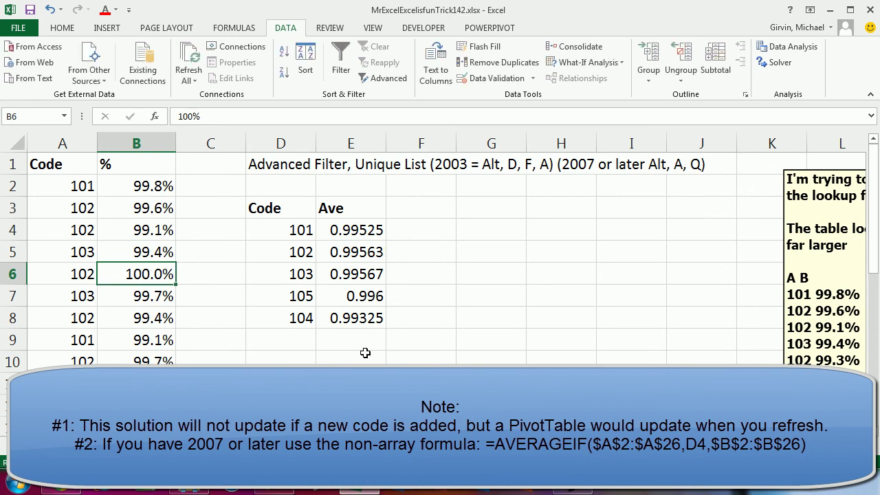
double_click(370, 255)
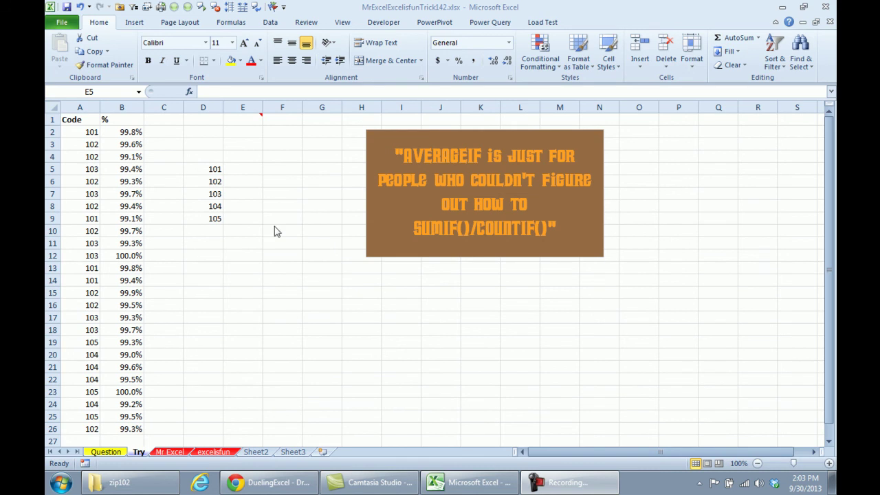
In the Try sheet's E5, start the formula with SUMIF($A$2:$A$26,D5,$B$2).
left_click(252, 172)
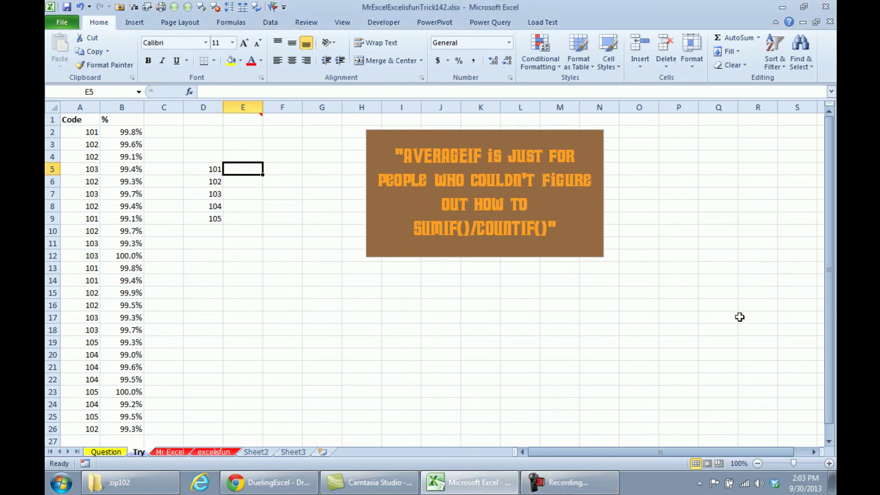
type("=SUMIF(")
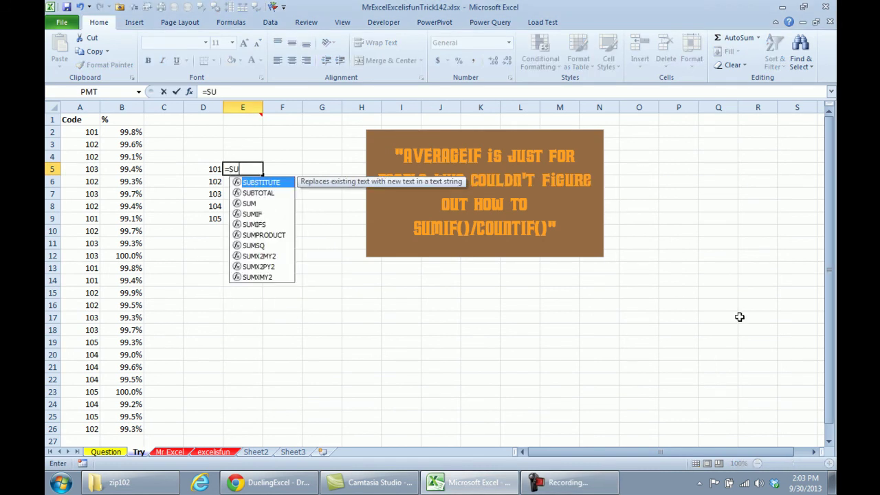
key("Left")
key("ctrl+Left")
key("ctrl+Left")
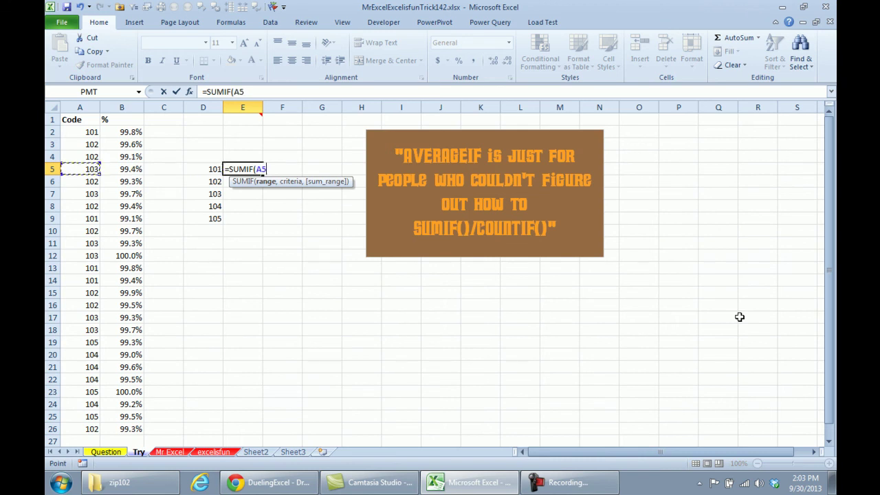
key("ctrl+Up")
key("ctrl+shift+Down")
key("F4")
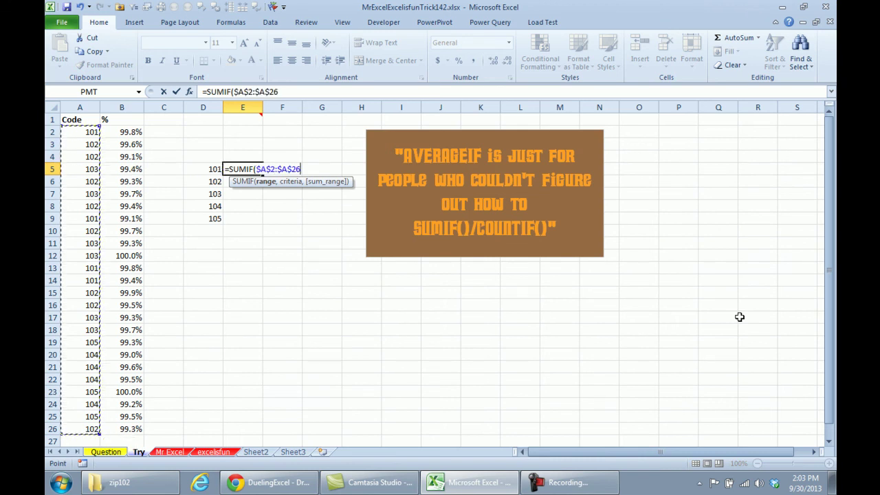
type(",")
key("Left")
type(")")
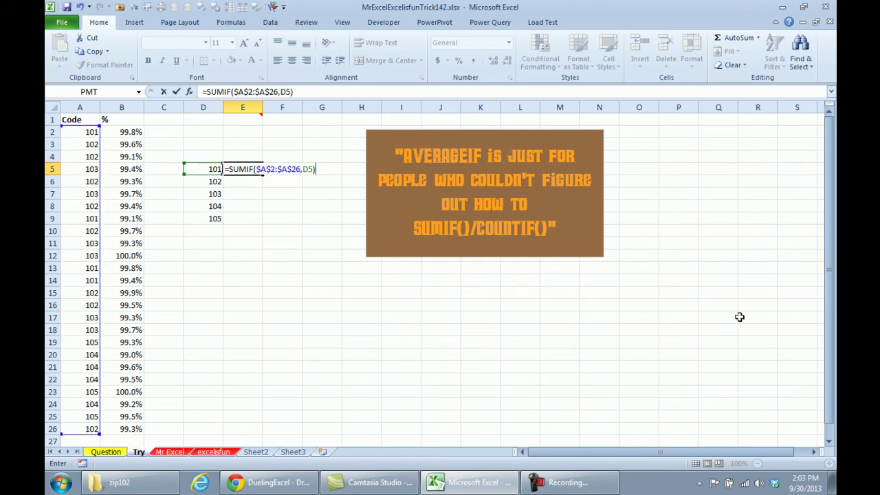
key("BackSpace")
type(",")
key("Left")
key("Left")
key("Left")
key("Left")
key("Up")
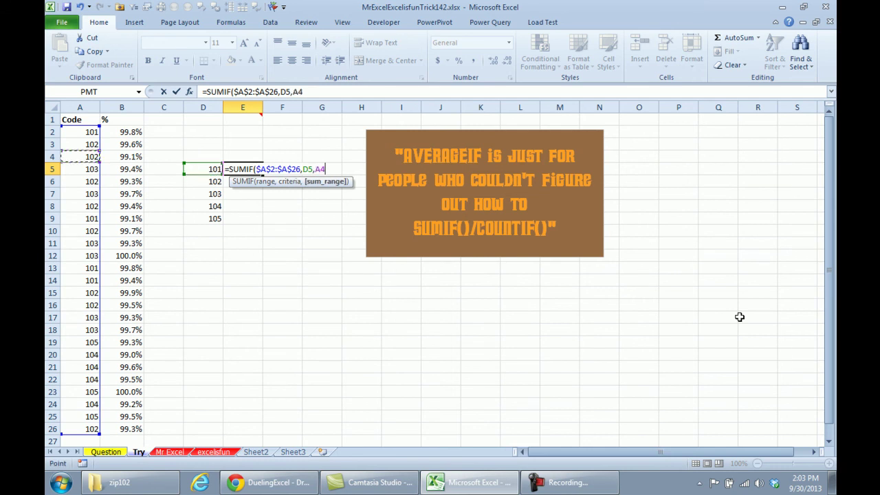
key("Right")
key("Up")
key("Up")
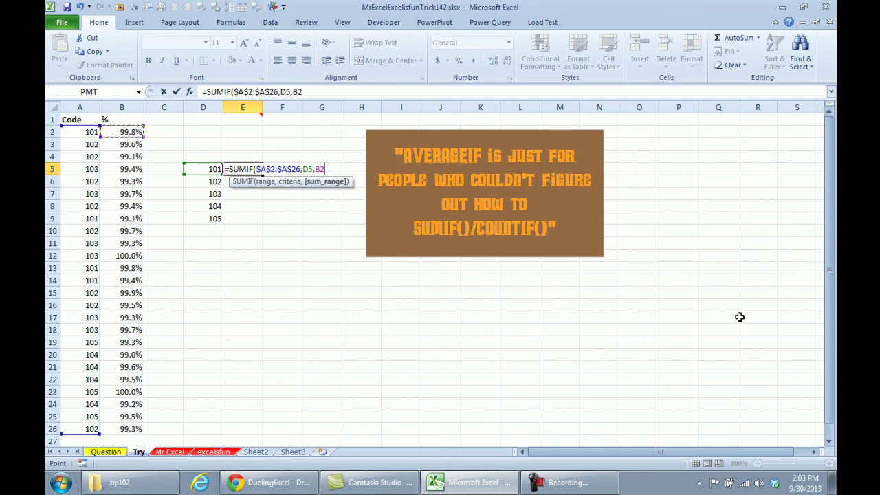
key("F4")
Divide it by COUNTIF($A$2:$A$26,D5) and enter the finished average formula.
type(")")
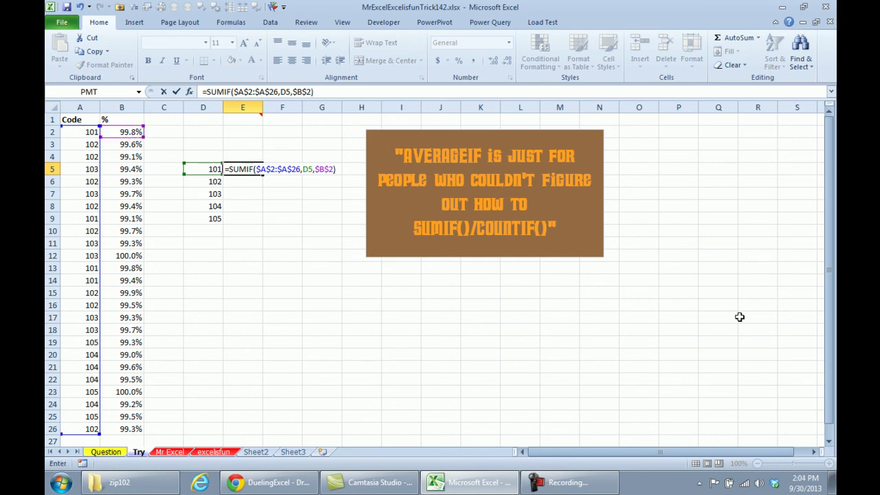
type("/COUNTIF(")
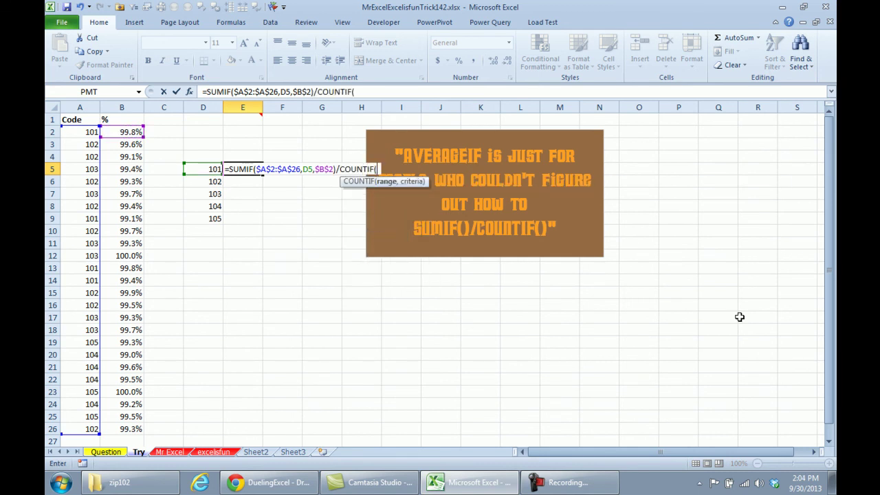
key("Left")
key("Left")
key("Left")
key("Left")
key("Up")
key("Up")
key("Up")
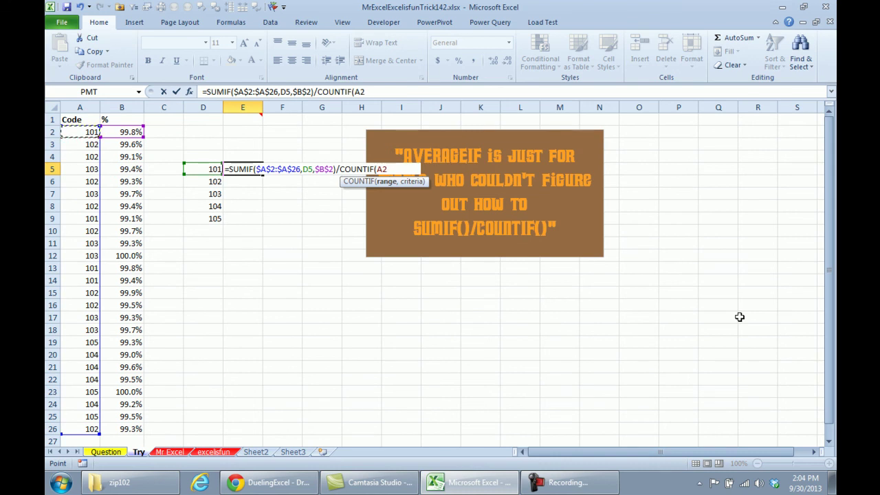
key("ctrl+shift+Down")
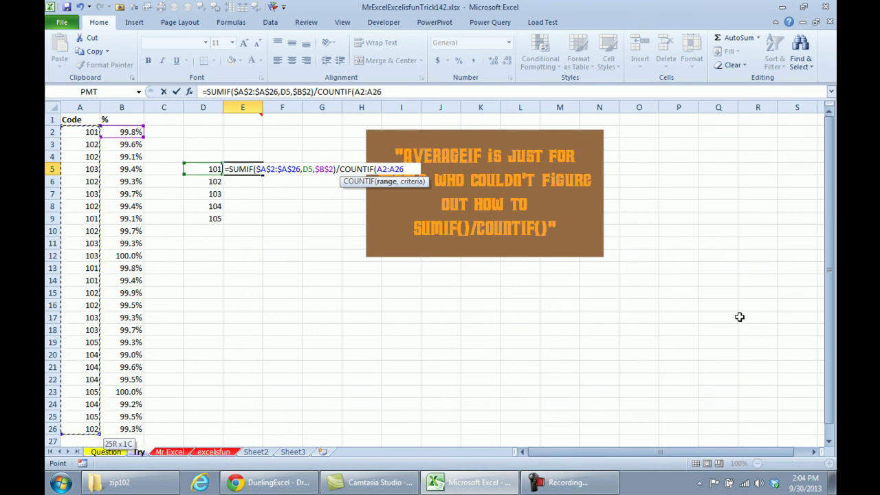
key("F4")
type(",")
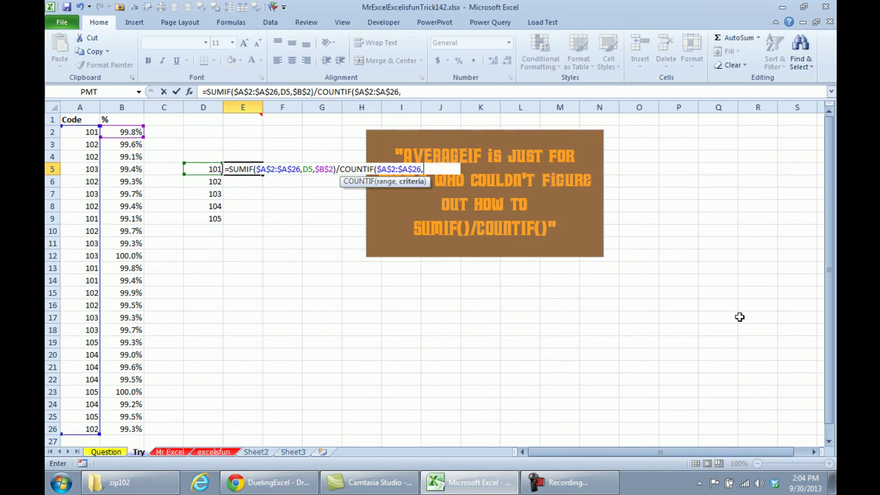
key("Left")
type(")")
key("ctrl+Return")
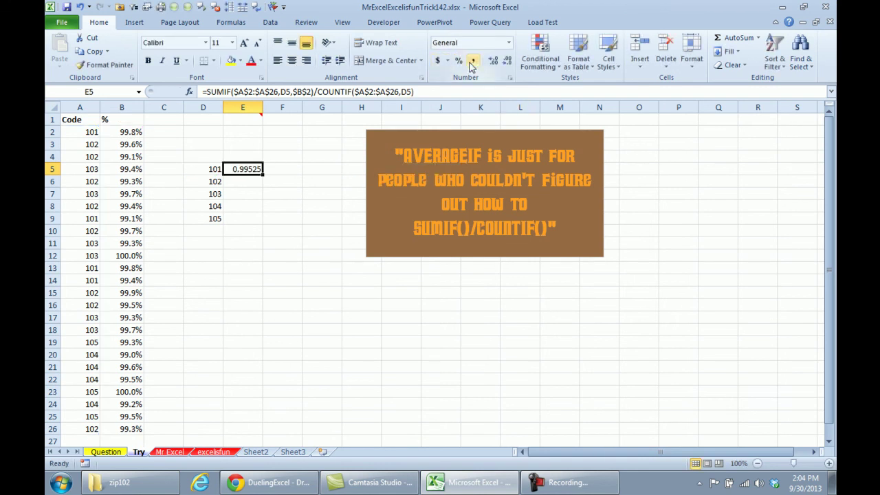
Format E5 as a percentage with three decimals and fill it down to E9.
left_click(459, 60)
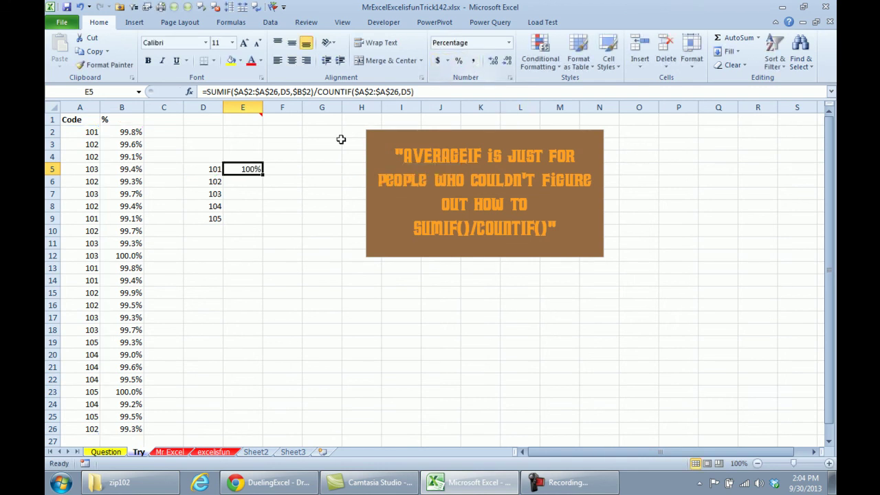
left_click(493, 61)
left_click(493, 60)
left_click(493, 61)
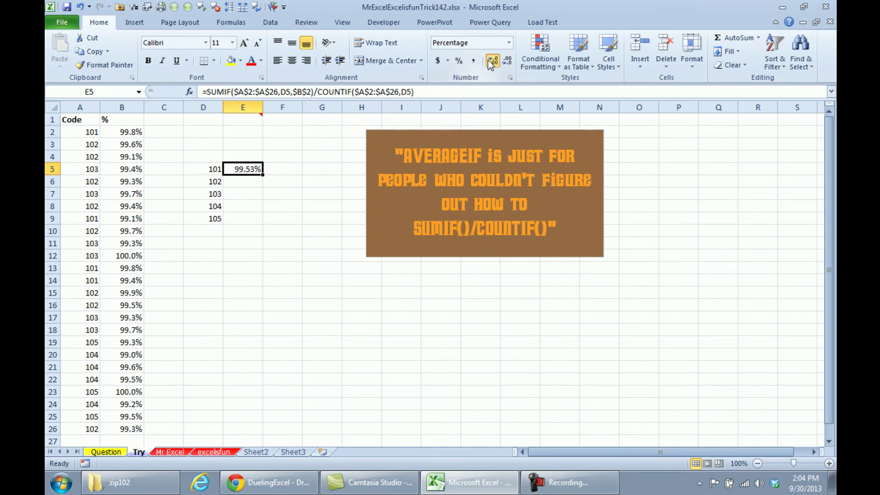
double_click(263, 177)
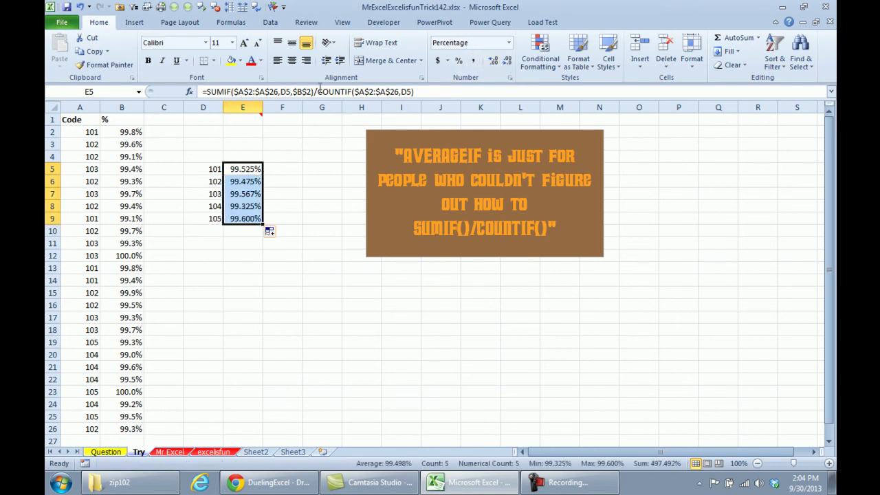